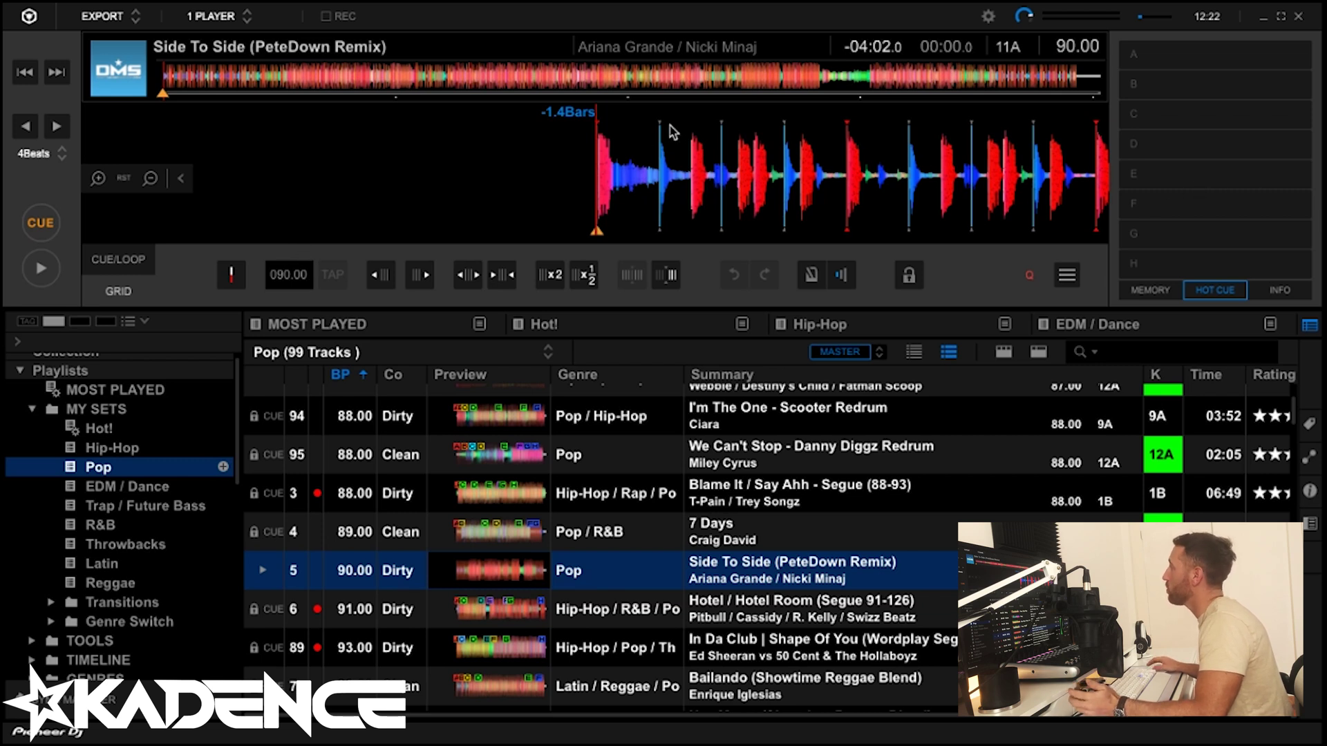
Step: Check the track's end, lock the Side To Side beatgrid, and return the playhead to 00:00
left_click(1003, 98)
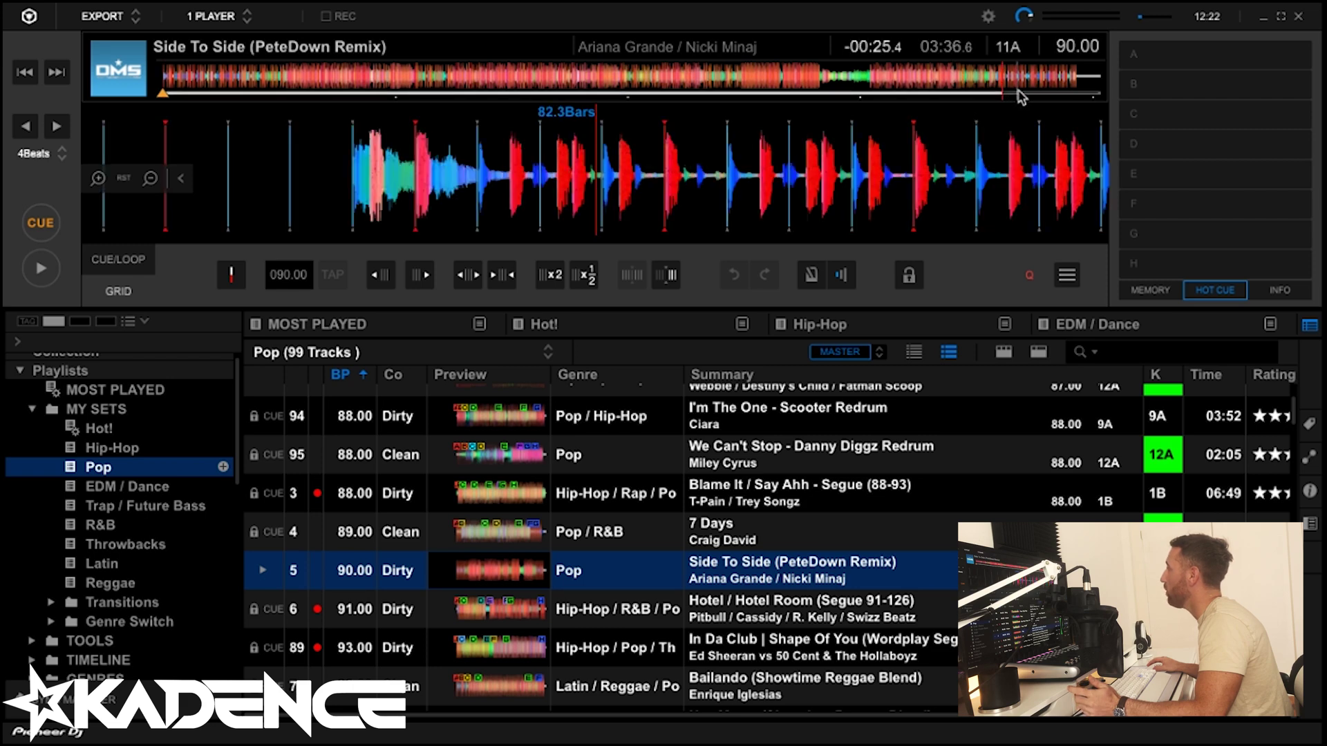
left_click(1017, 98)
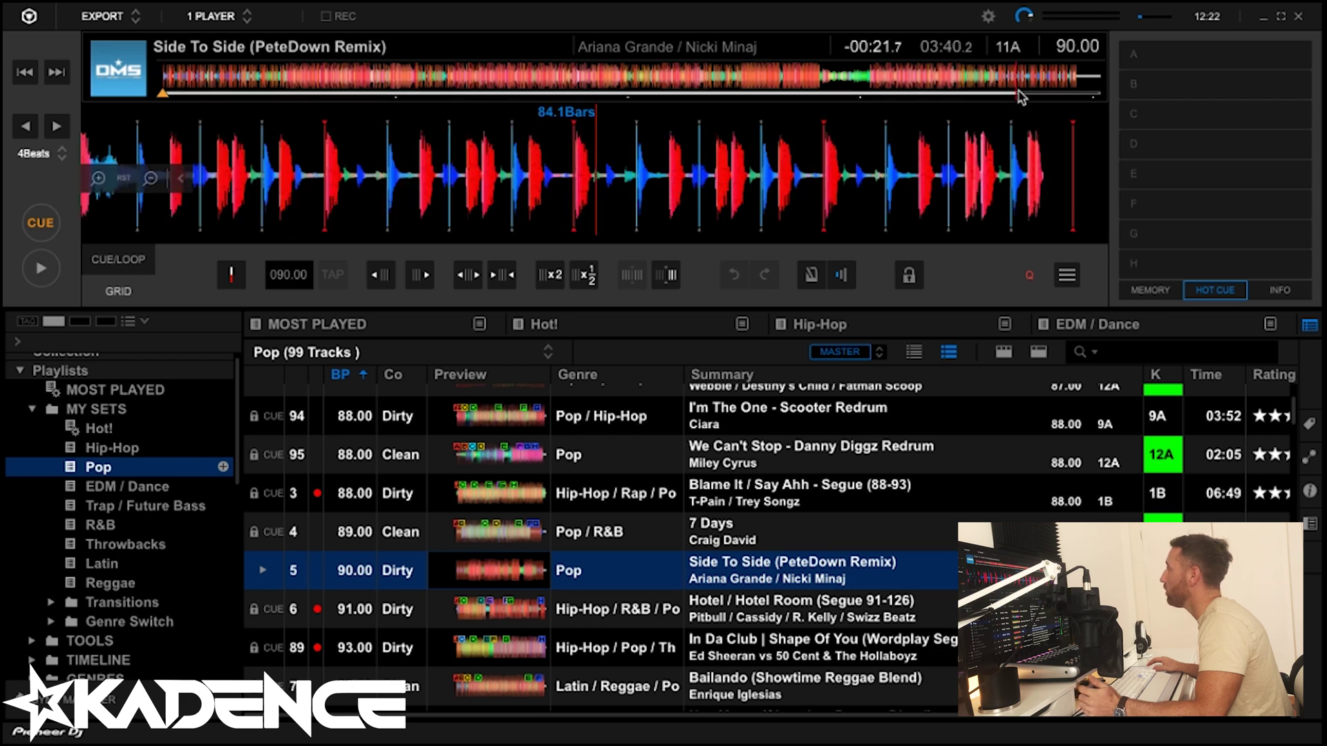
left_click(909, 274)
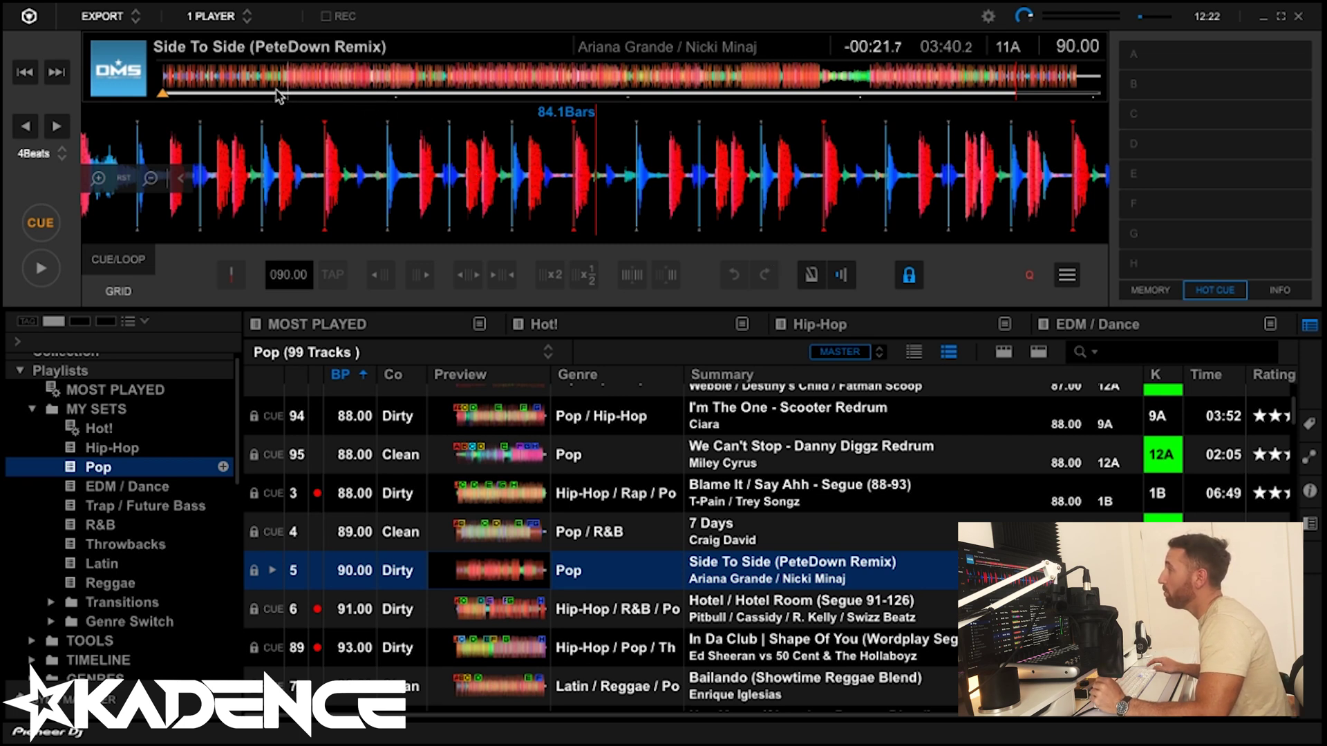
left_click(162, 90)
left_click(162, 92)
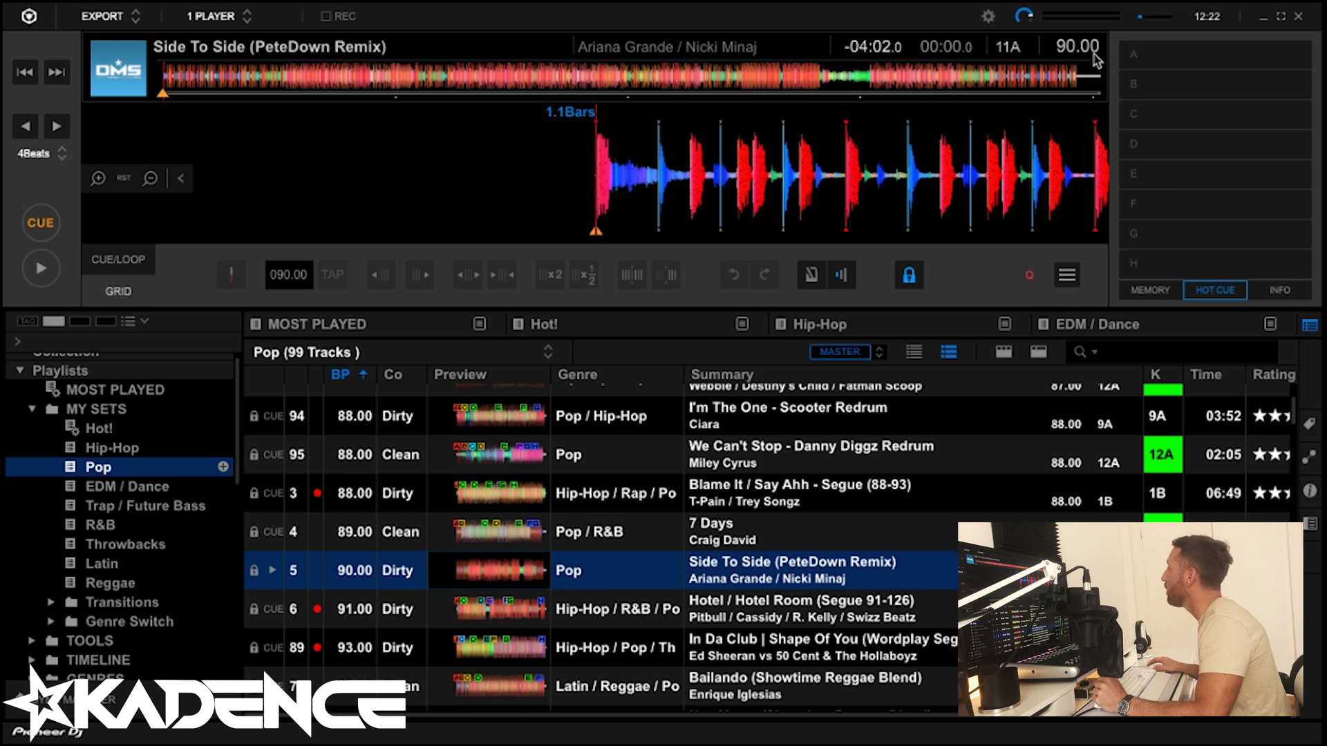
Step: Place hot cue A on the track's first beat at 00:00 and colour it red
left_click(1133, 61)
left_click(1133, 60)
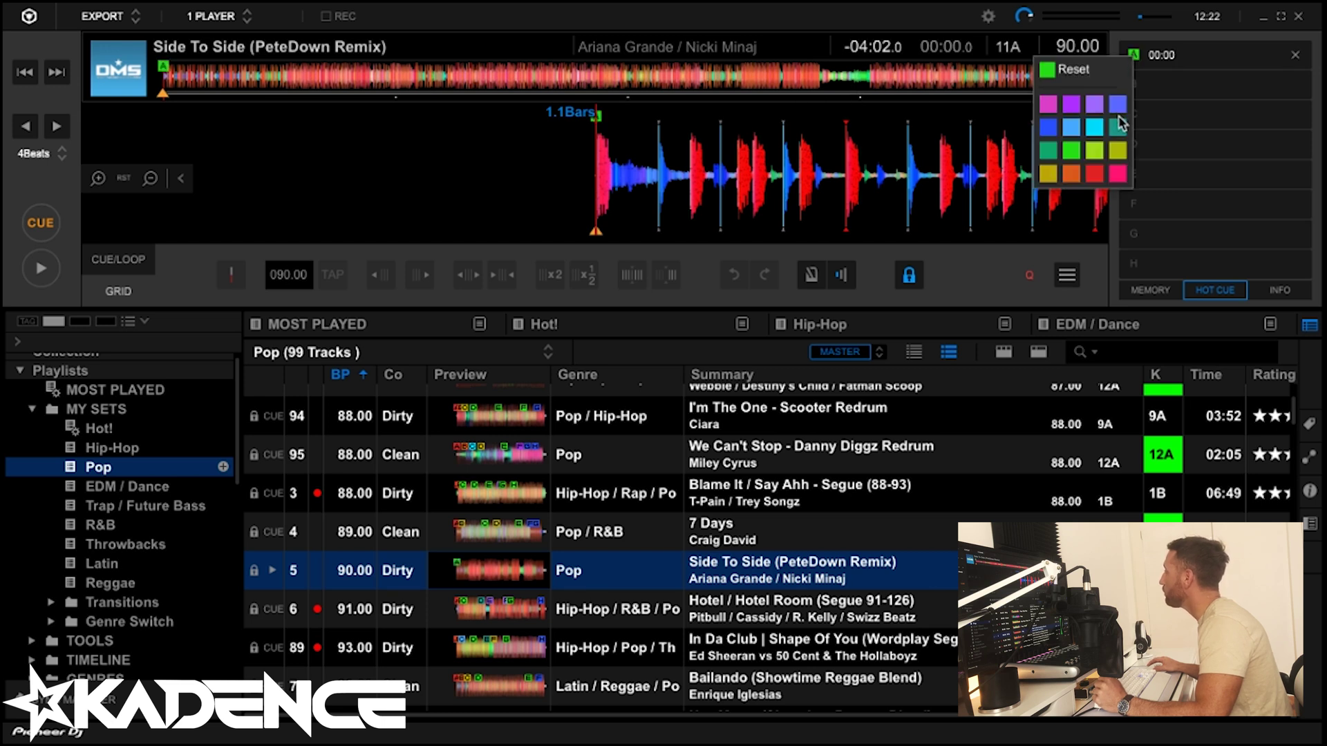
left_click(1097, 181)
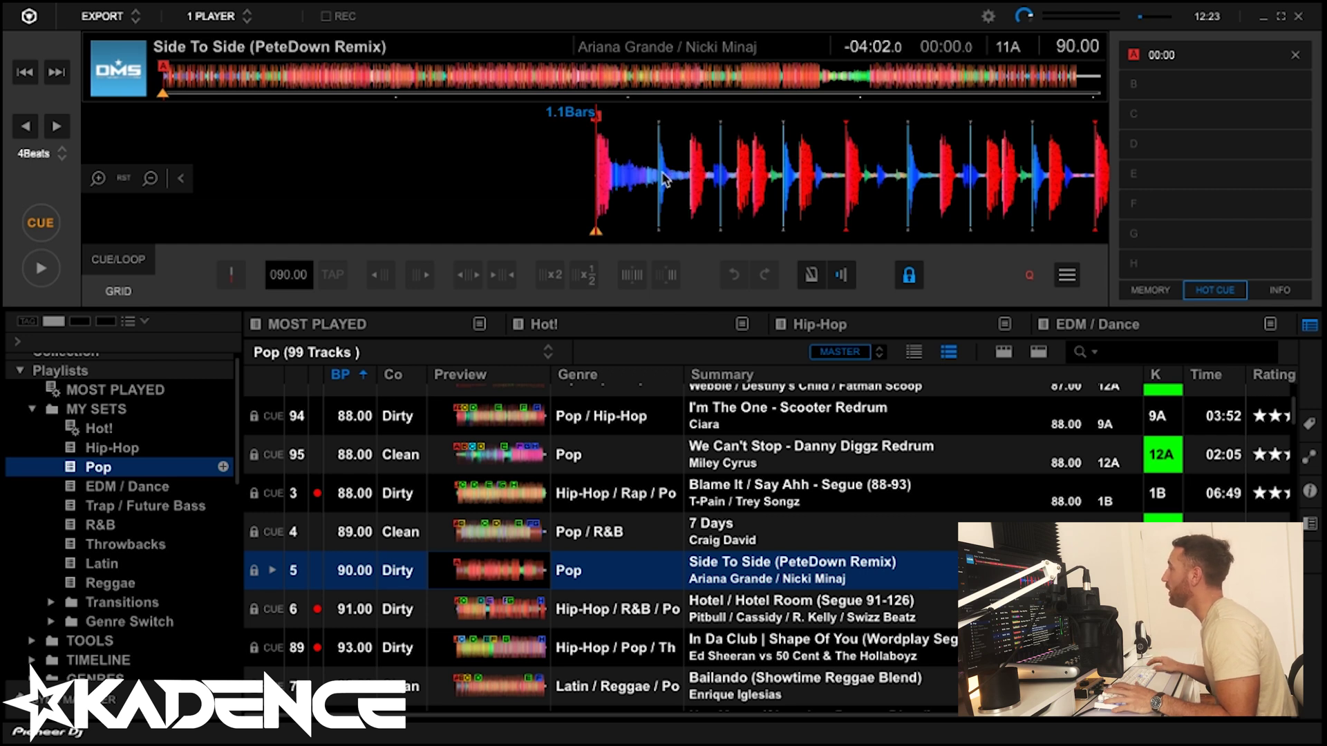
Step: Audition the track from around 00:20 and set a yellow hot cue C at 00:21
left_click(199, 79)
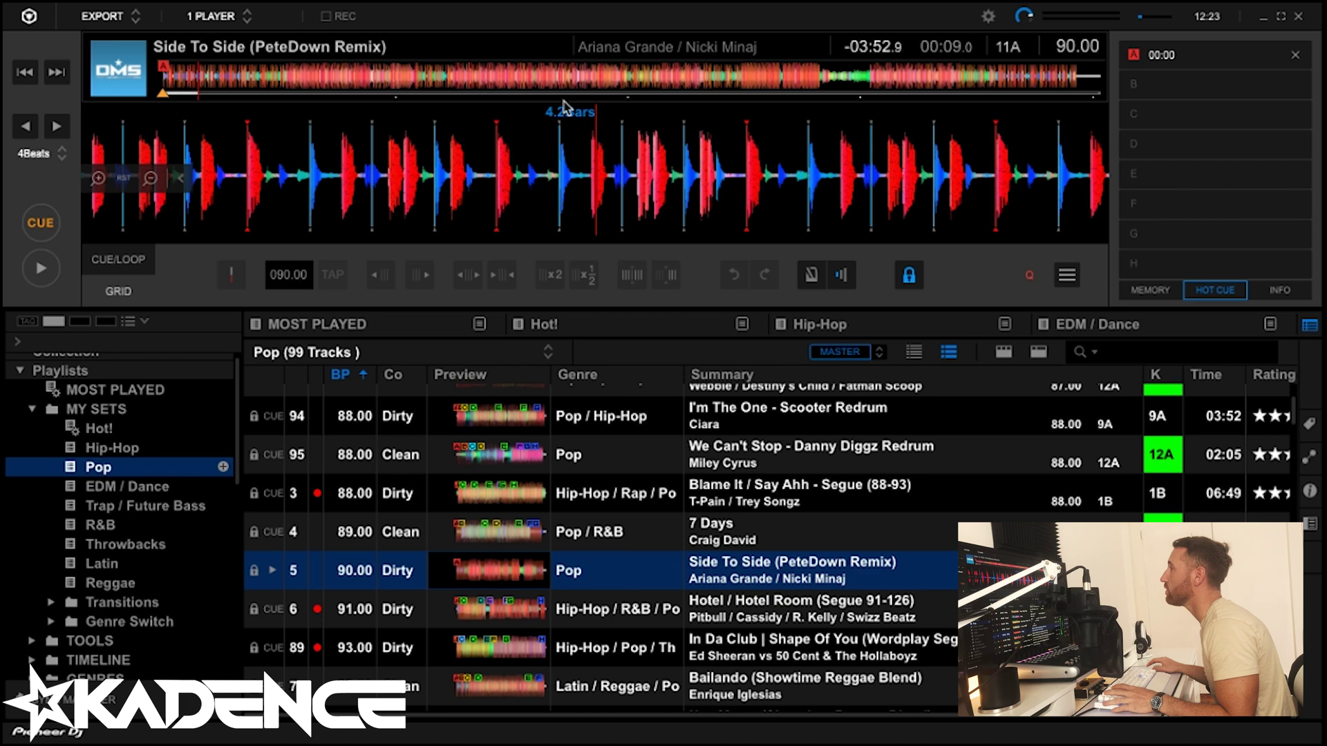
left_click(242, 79)
key("space")
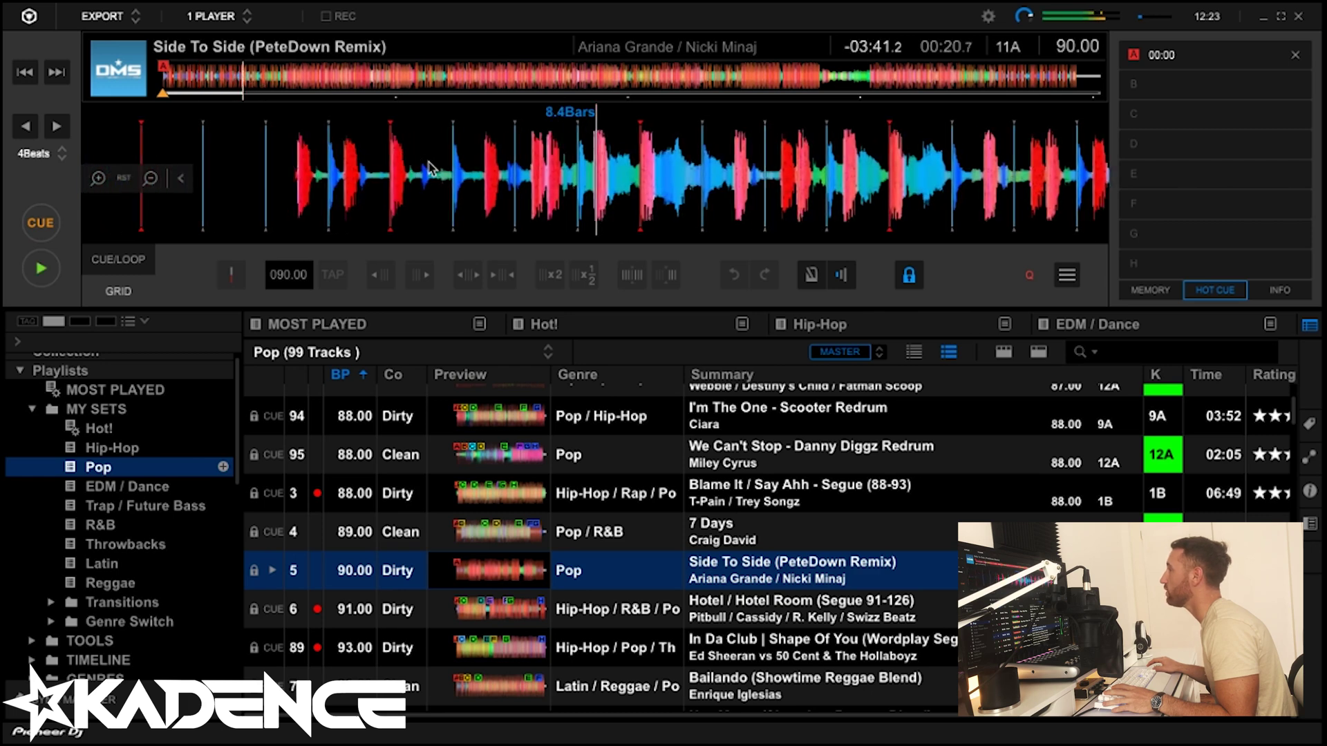
key("space")
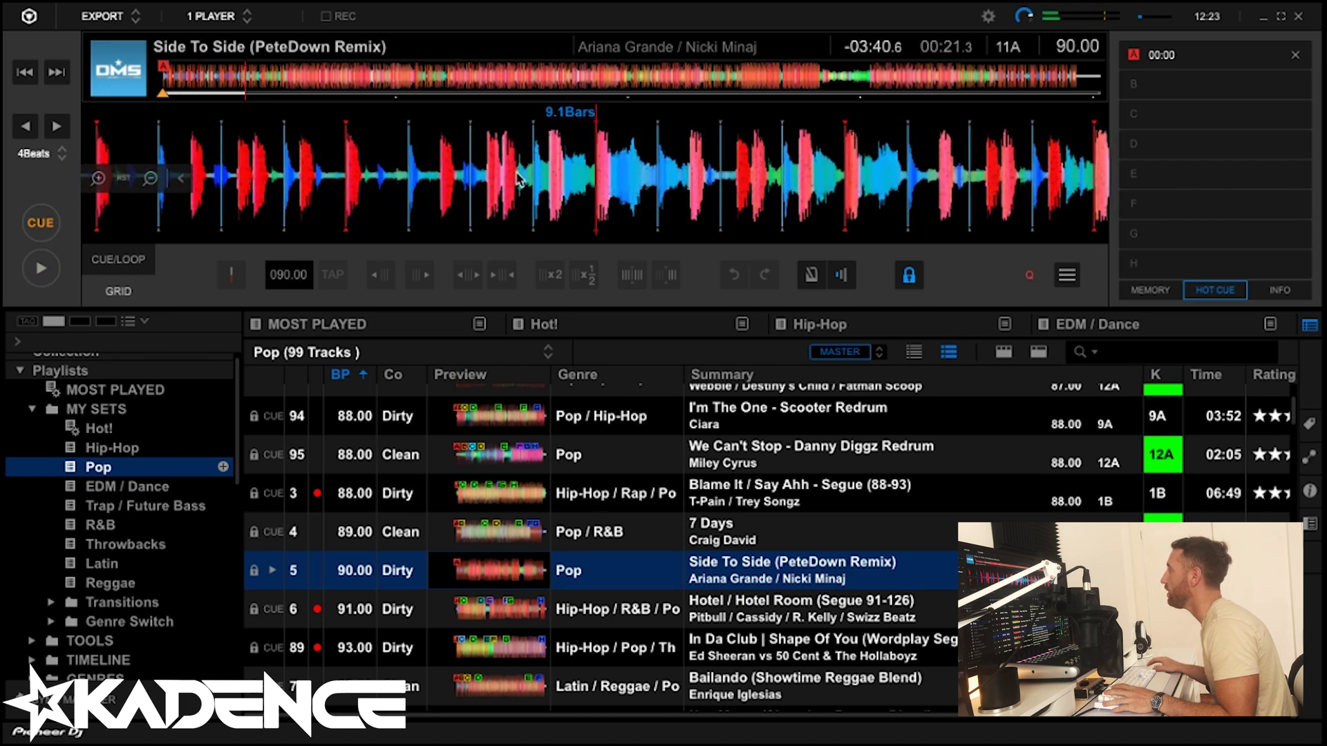
left_click(1140, 124)
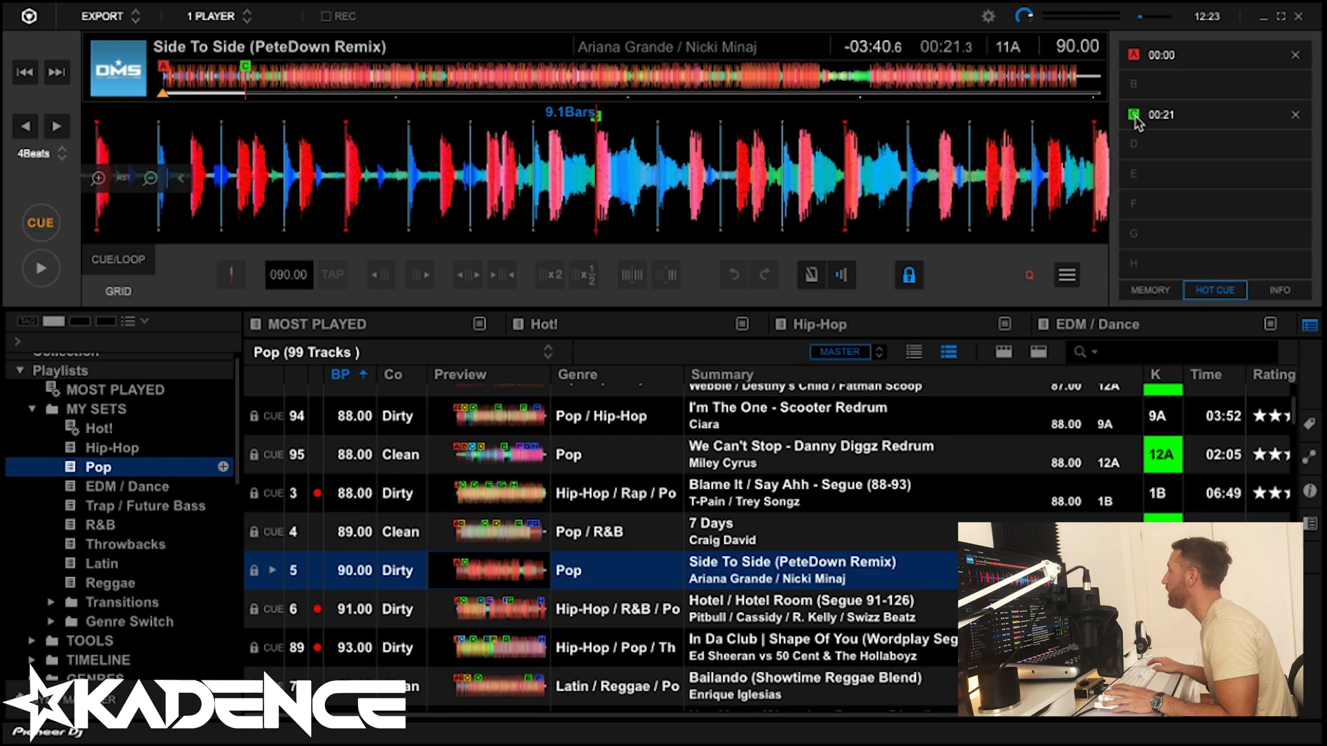
left_click(1134, 115)
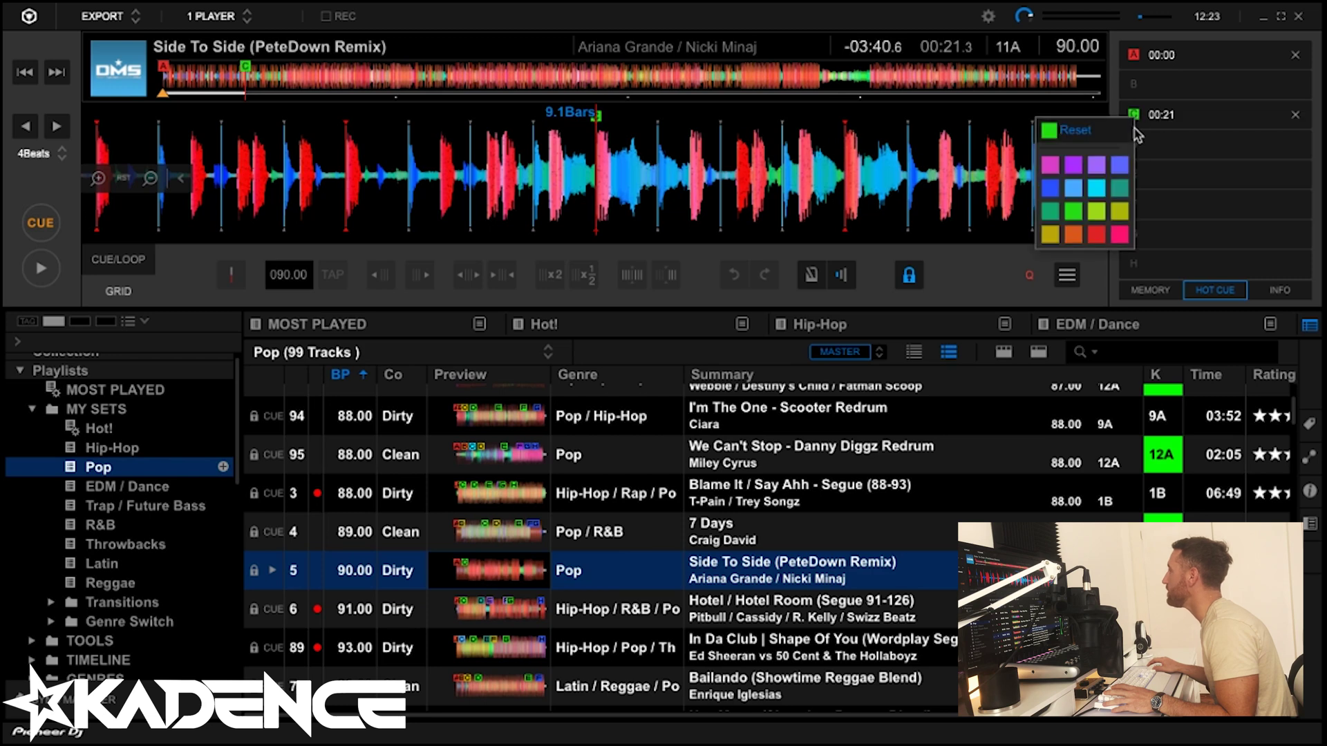
left_click(1053, 235)
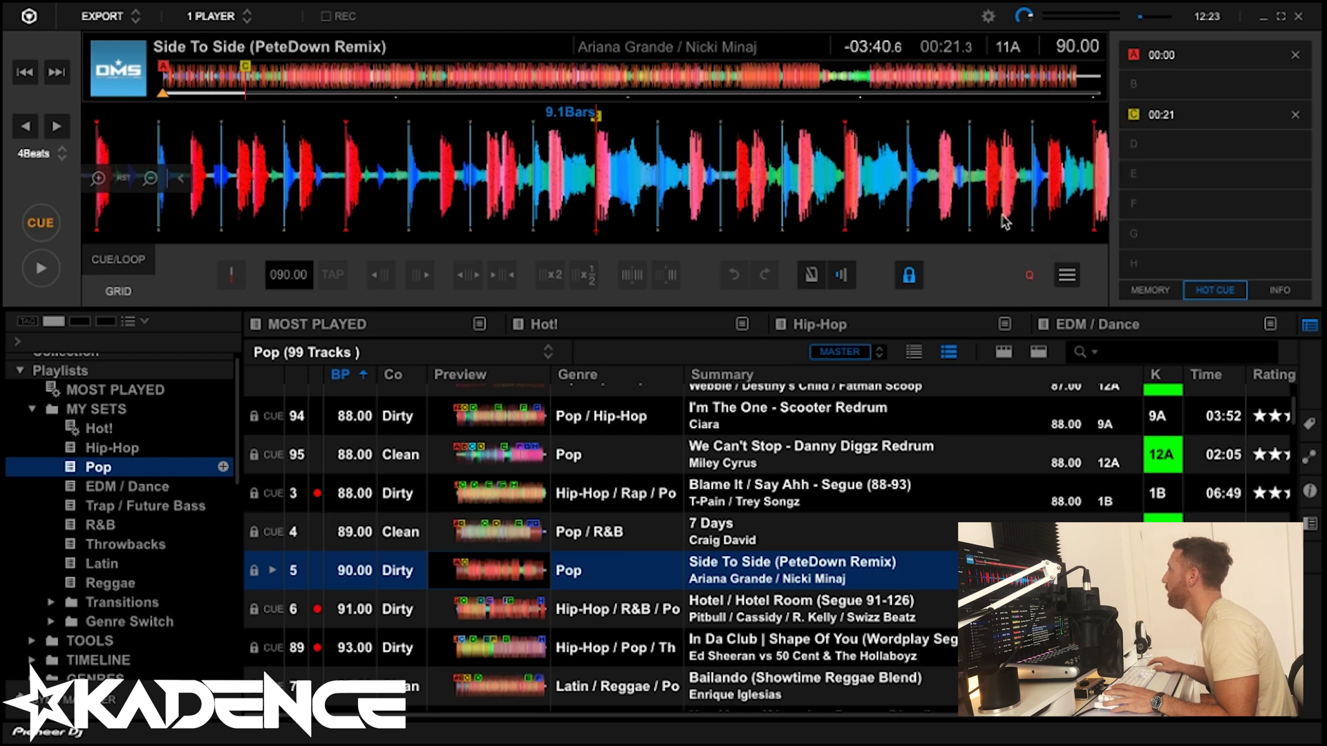
Step: Play from about 00:08 and drop an orange hot cue B at 00:10
left_click(199, 85)
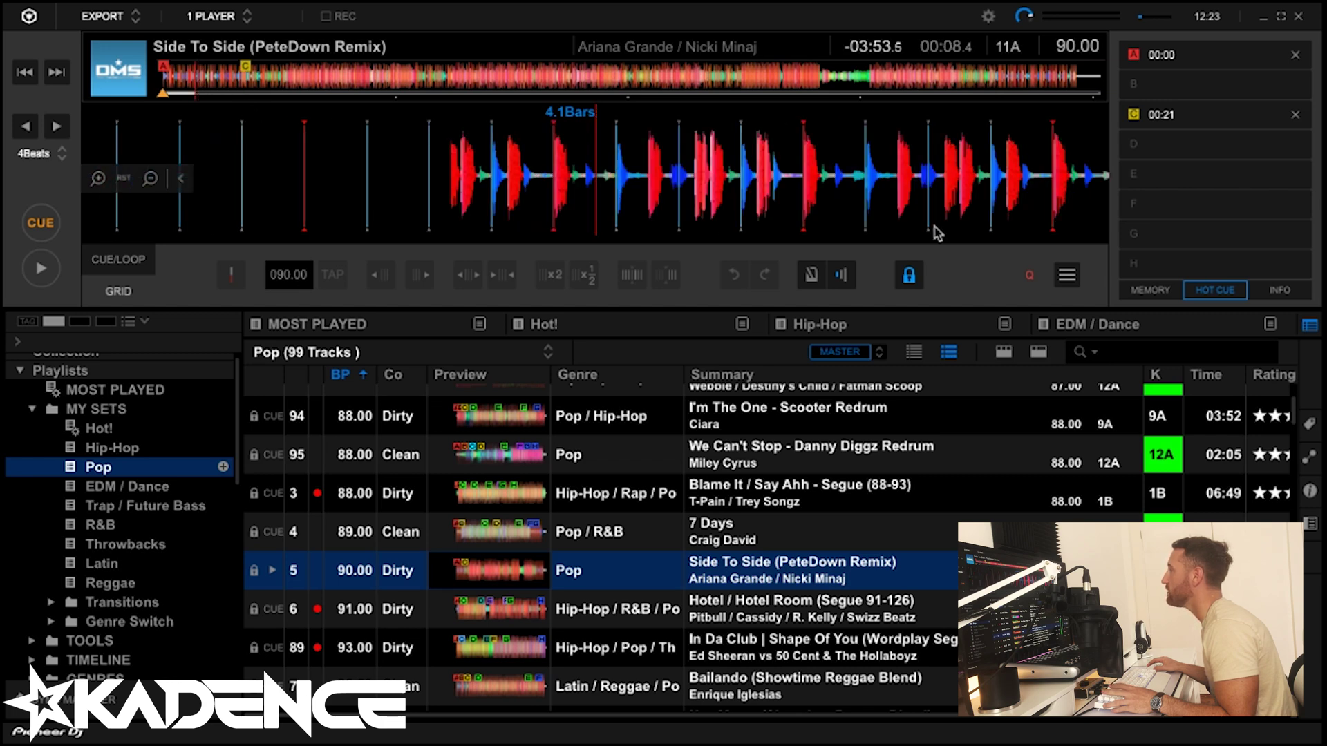
key("space")
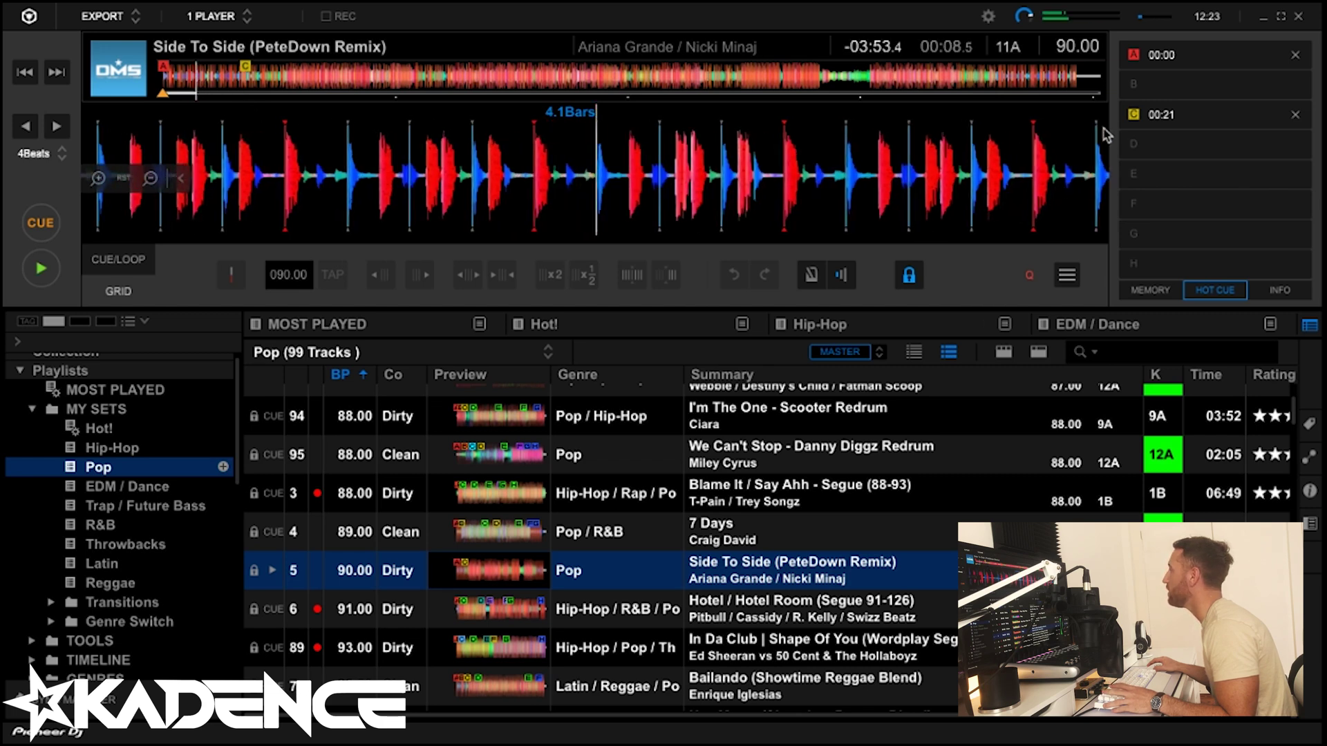
left_click(1129, 85)
left_click(1132, 85)
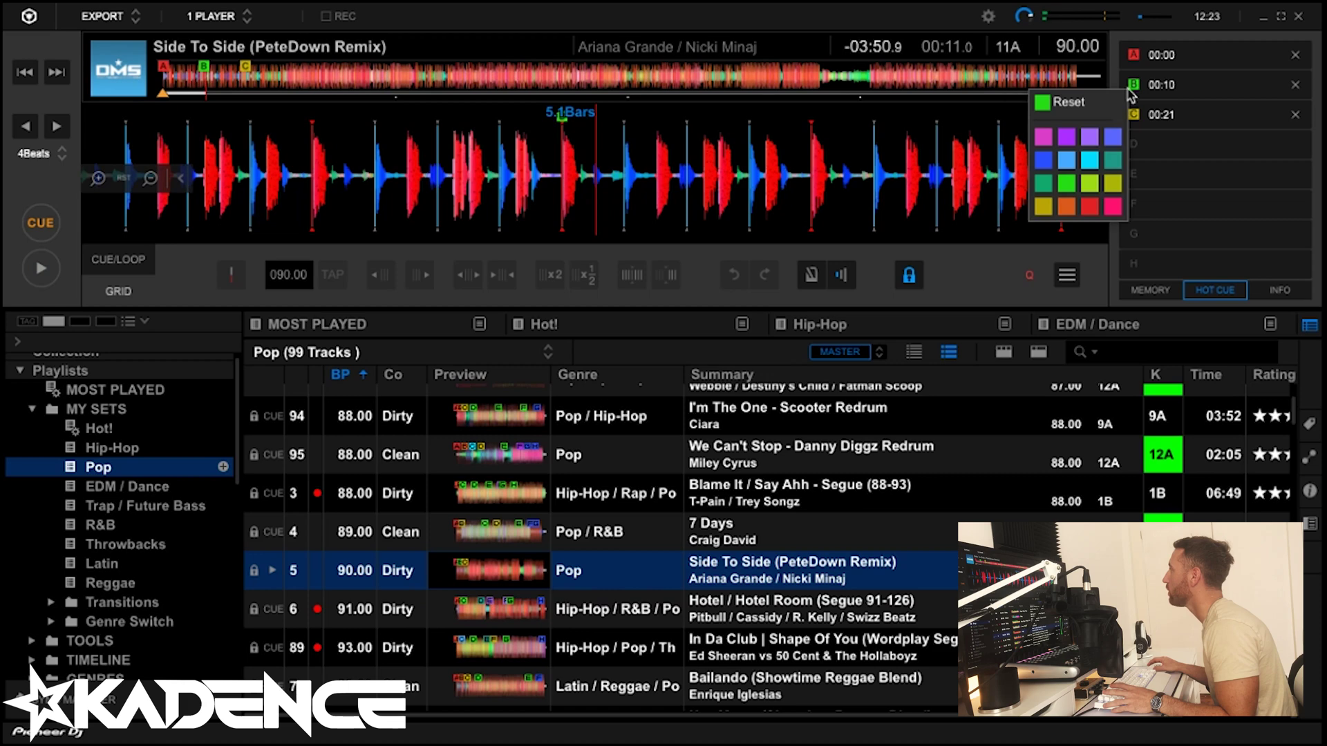
left_click(1065, 209)
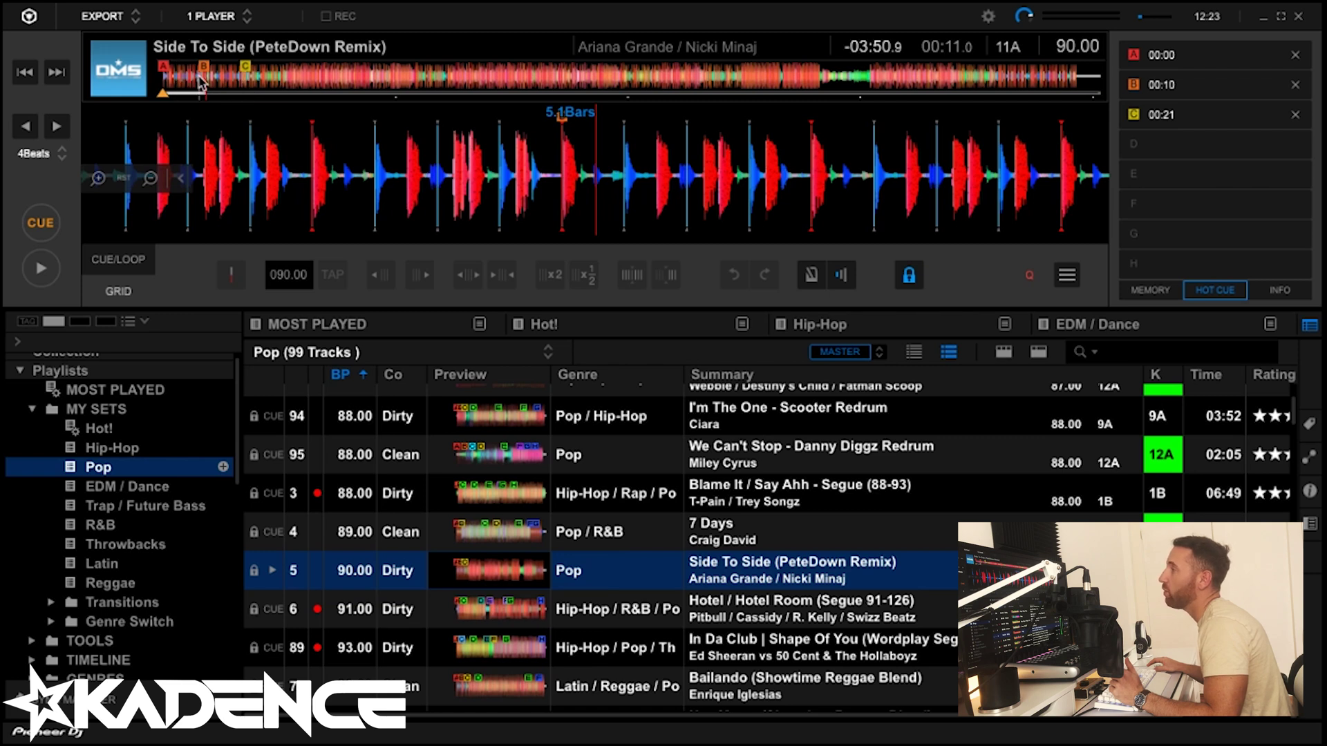
Step: Play from around 00:55 and set hot cue D at 01:04
left_click(246, 83)
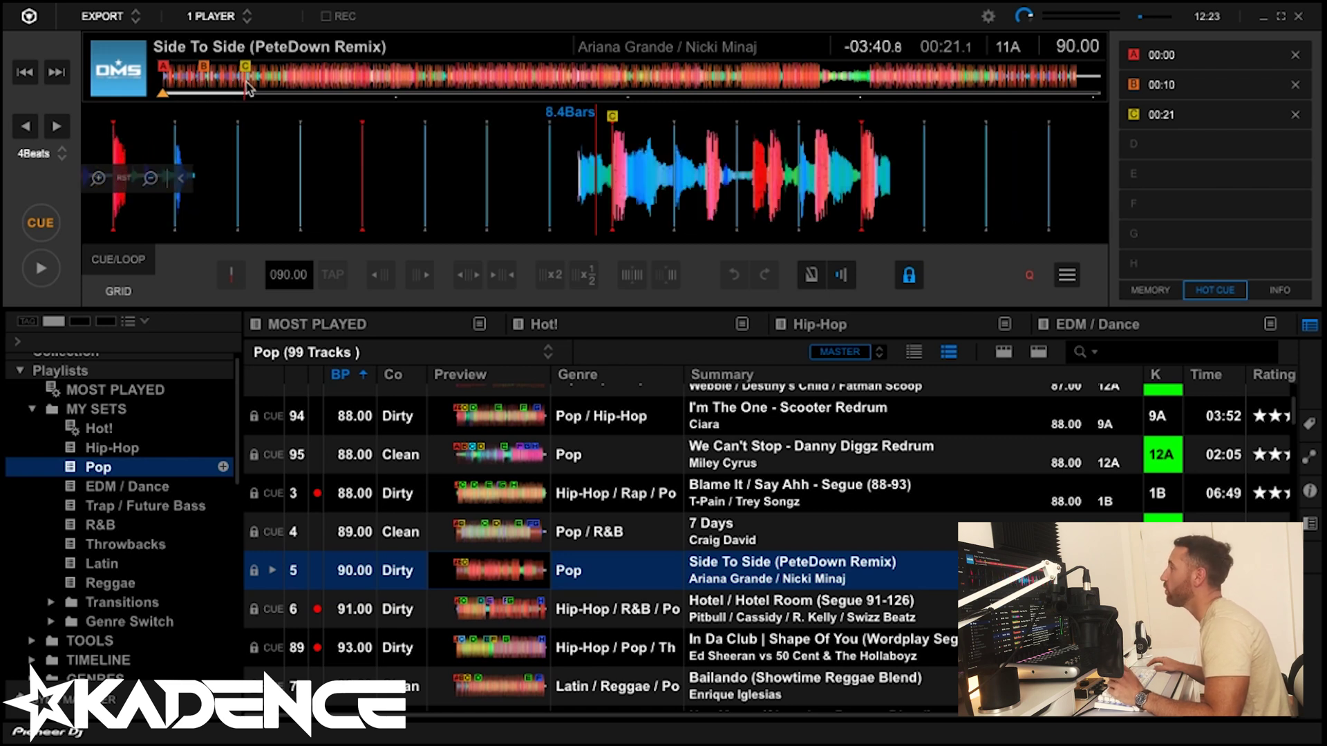
left_click(382, 93)
key("space")
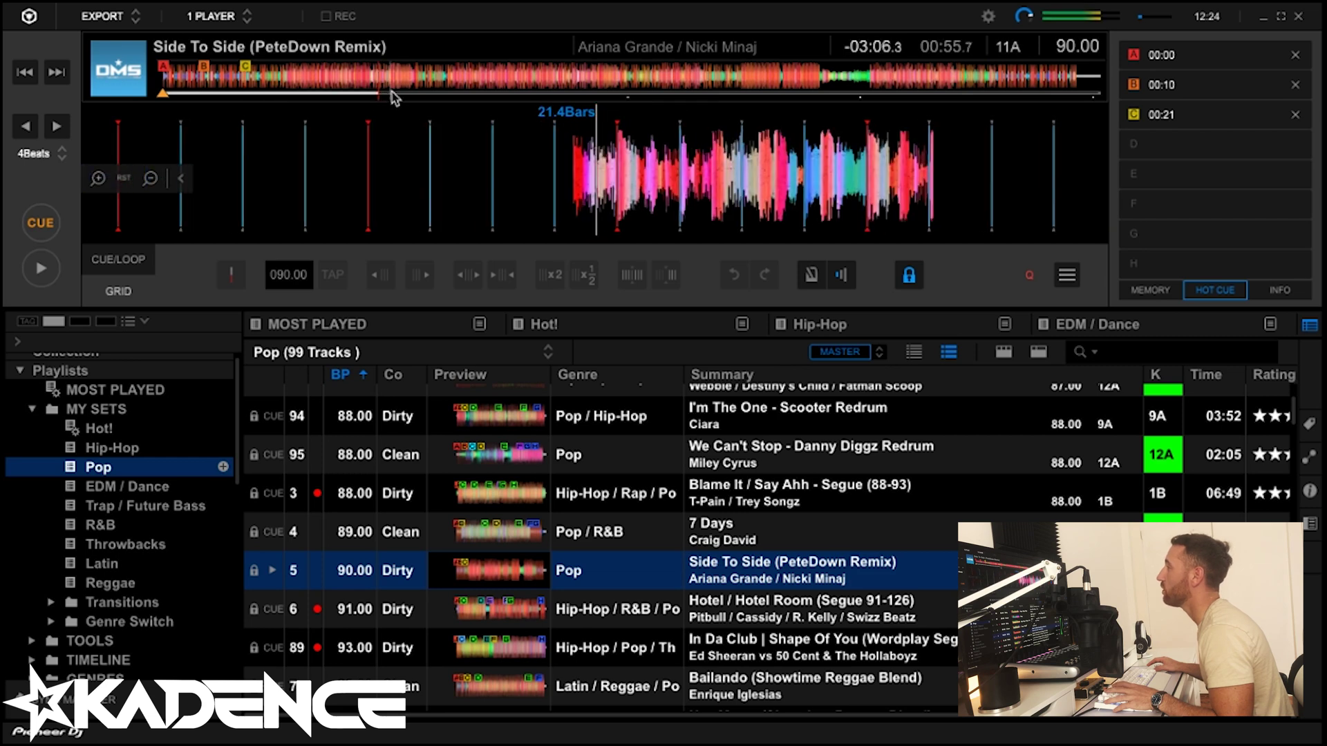
left_click(395, 96)
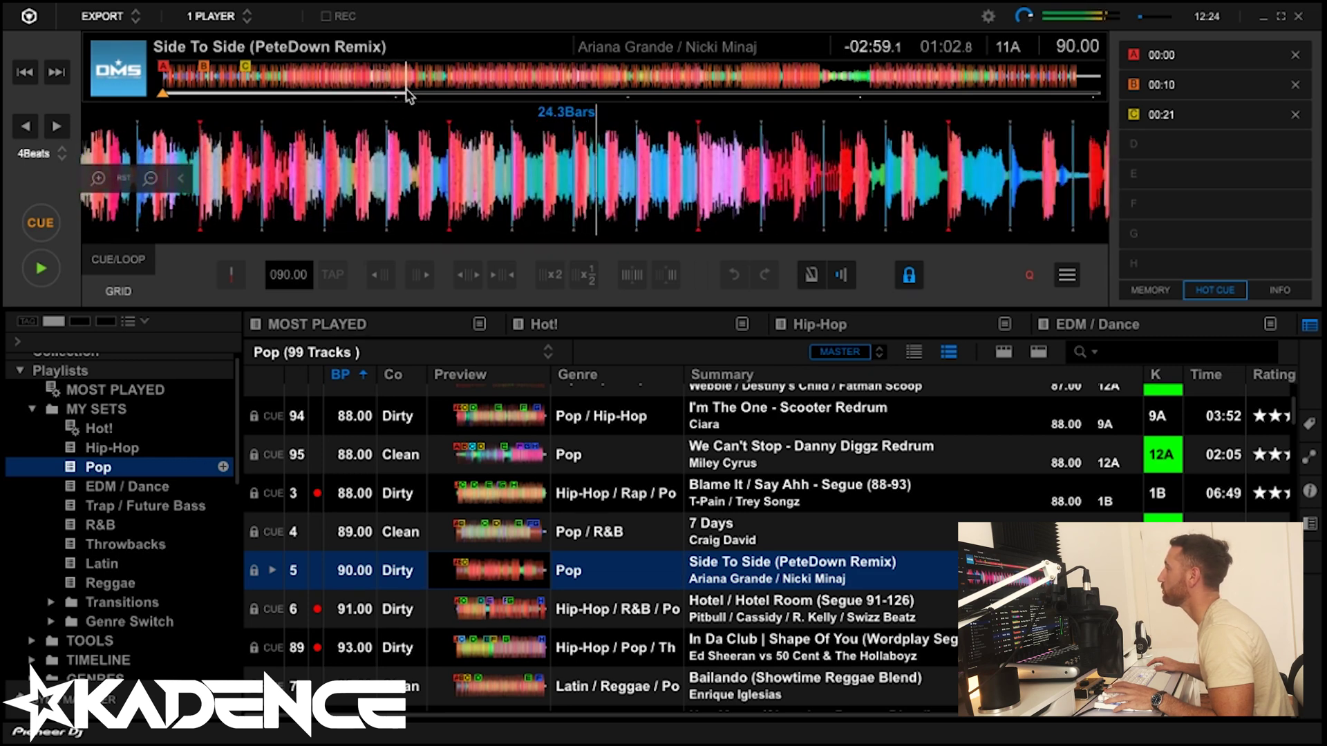
key("space")
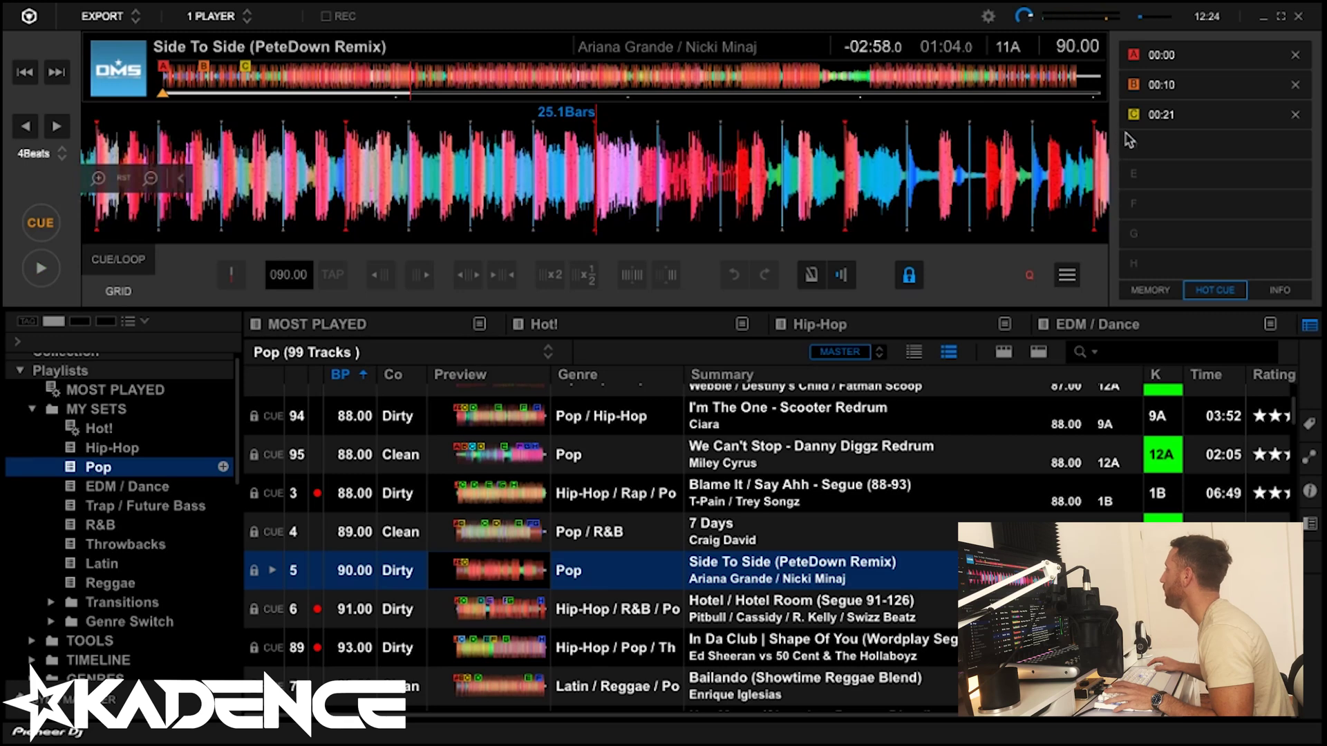
left_click(1134, 144)
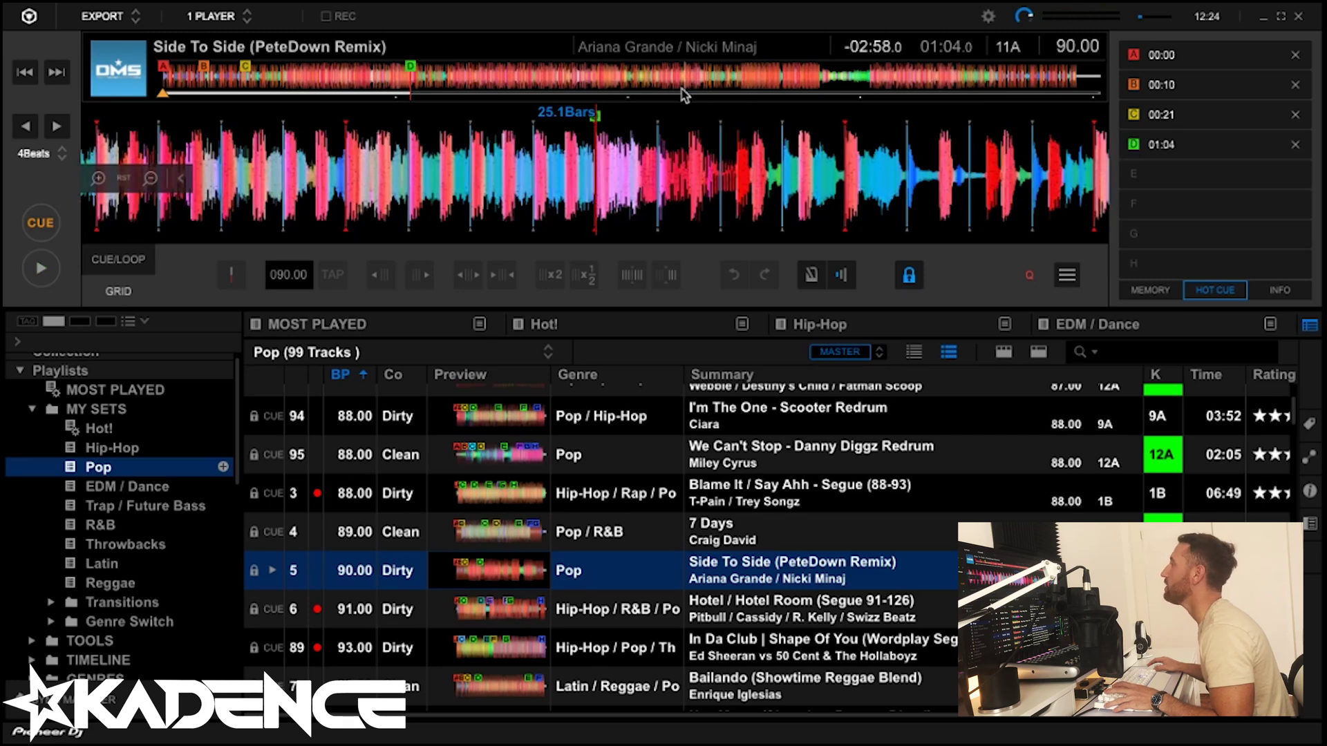
Step: Play toward the two-minute mark and set hot cue E at 01:57
left_click(611, 91)
key("space")
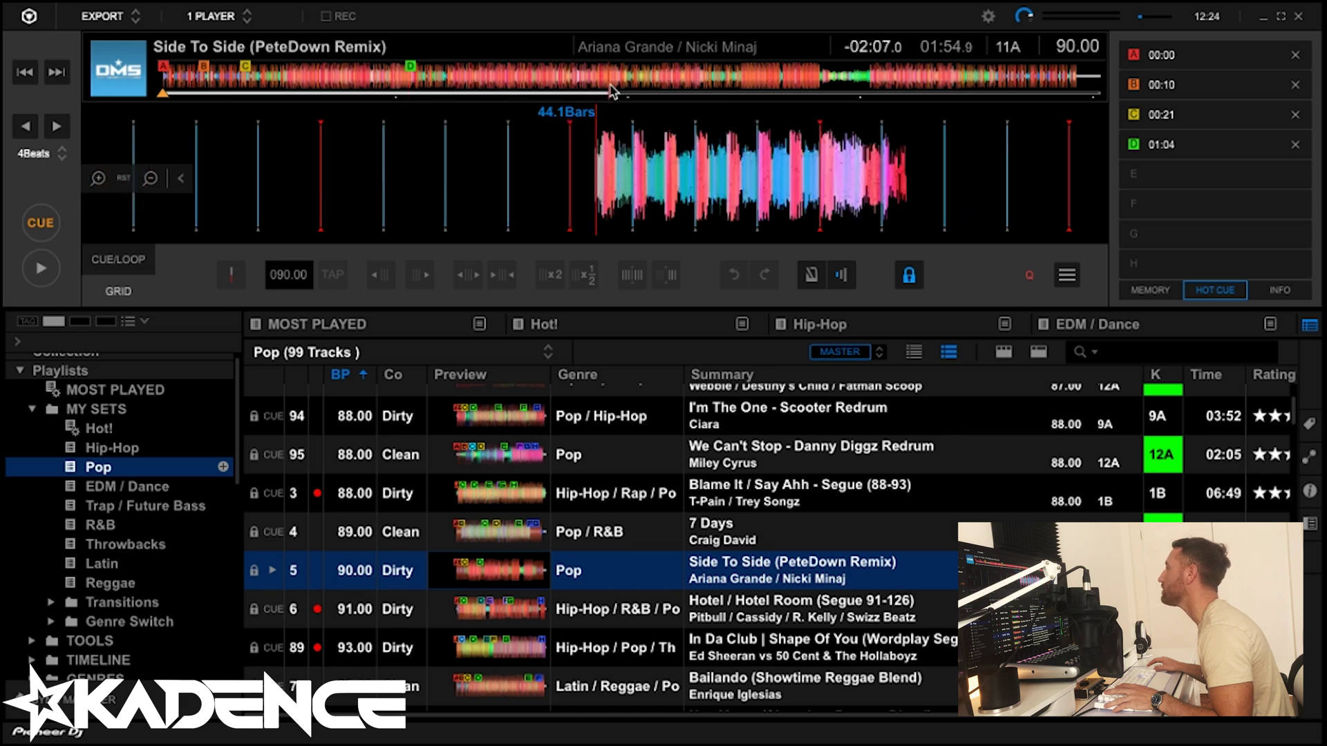
left_click(1128, 174)
key("space")
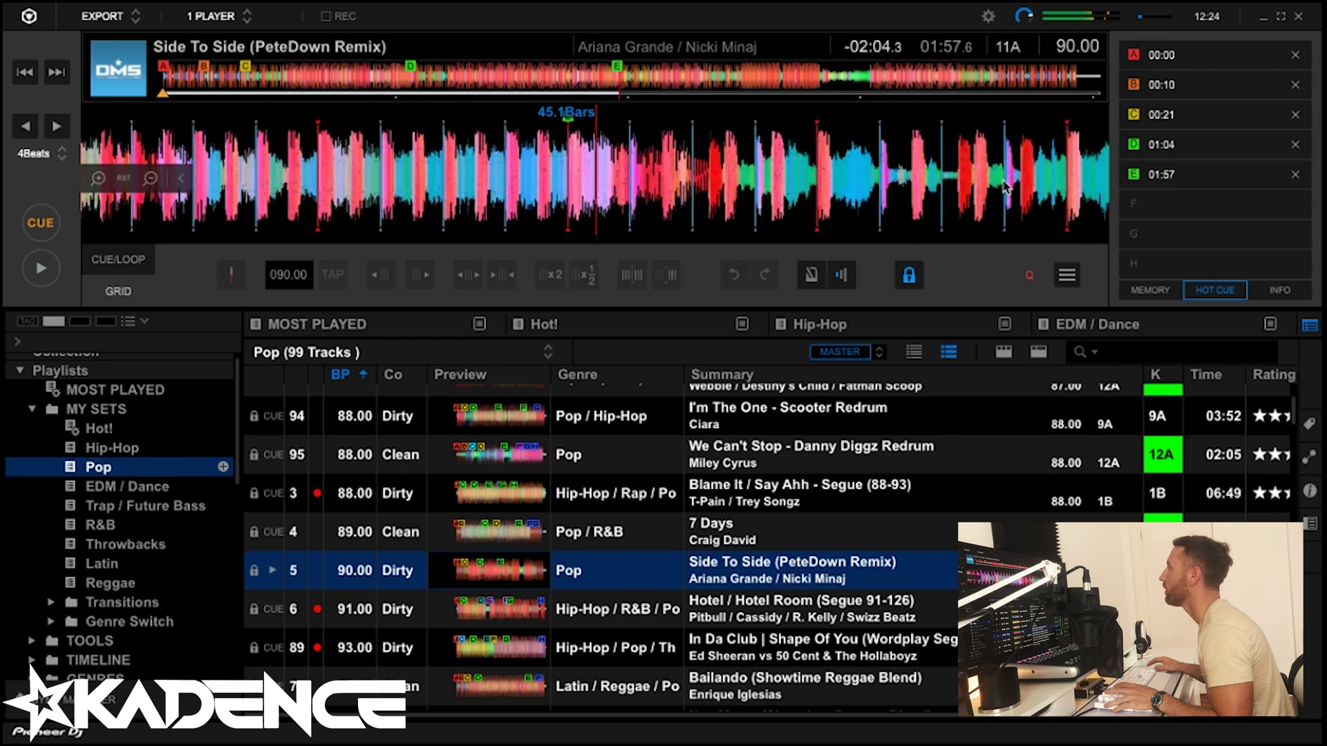
Step: Set hot cue F at 03:02, then resume playback from about 03:26
left_click(594, 91)
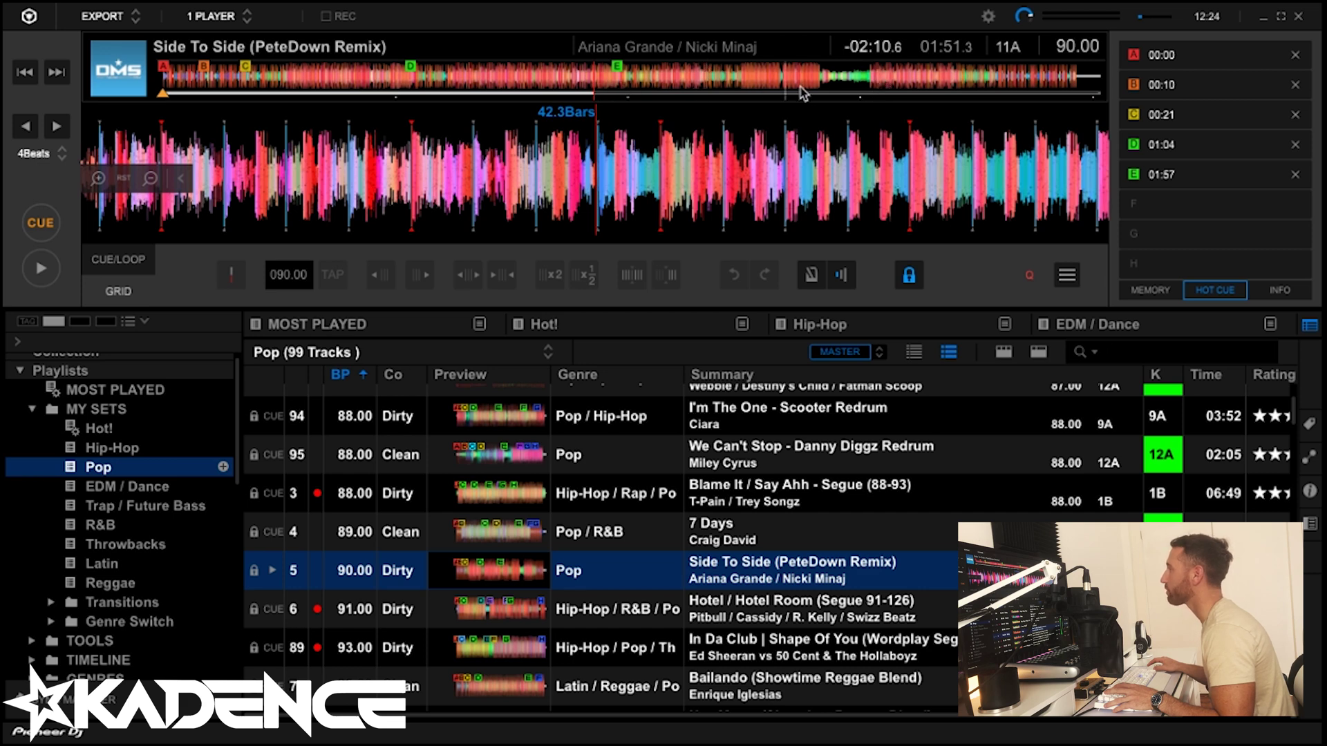
left_click(854, 90)
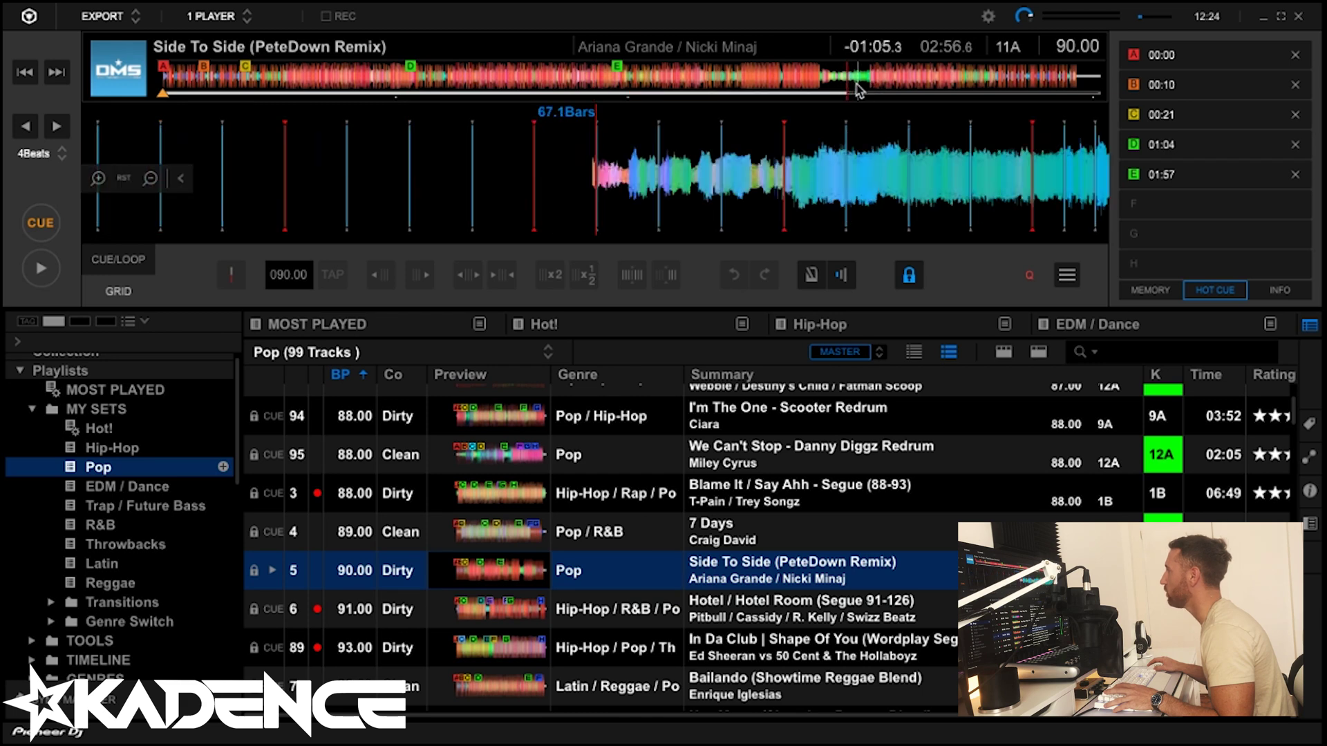
key("space")
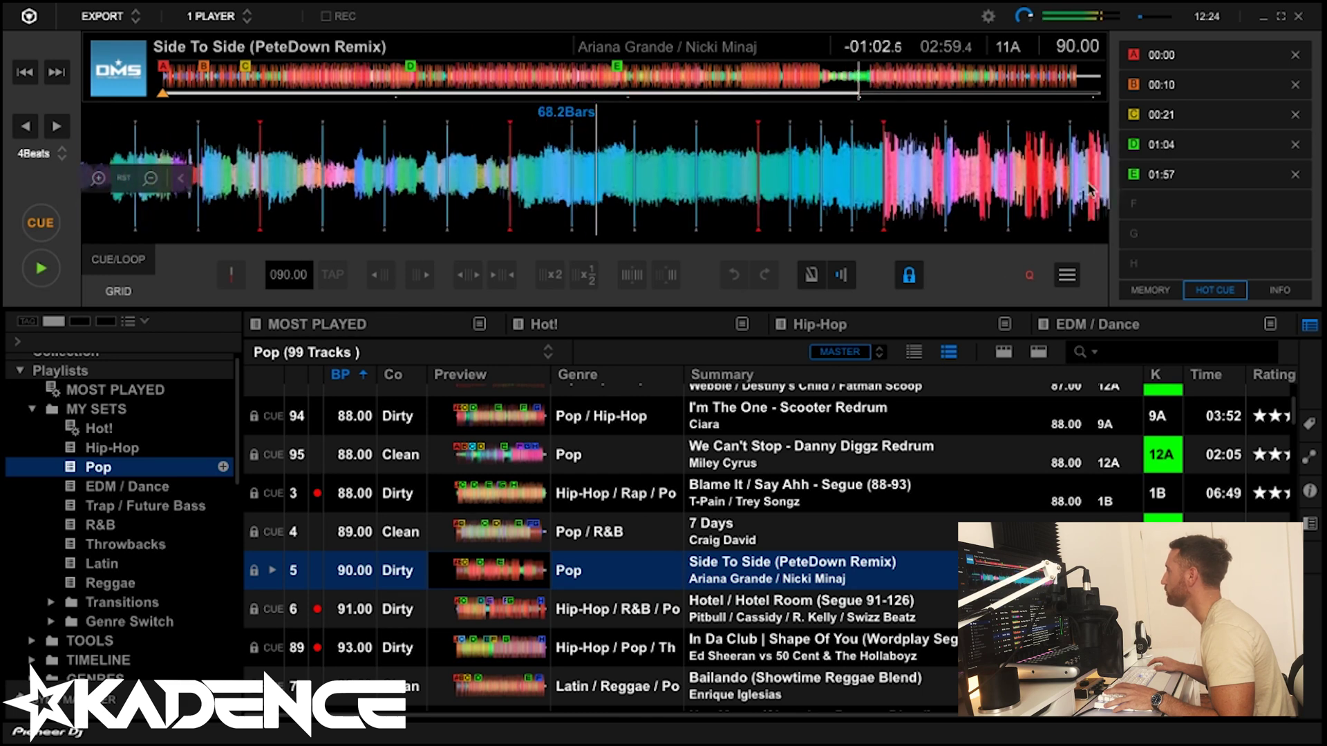
left_click(1132, 206)
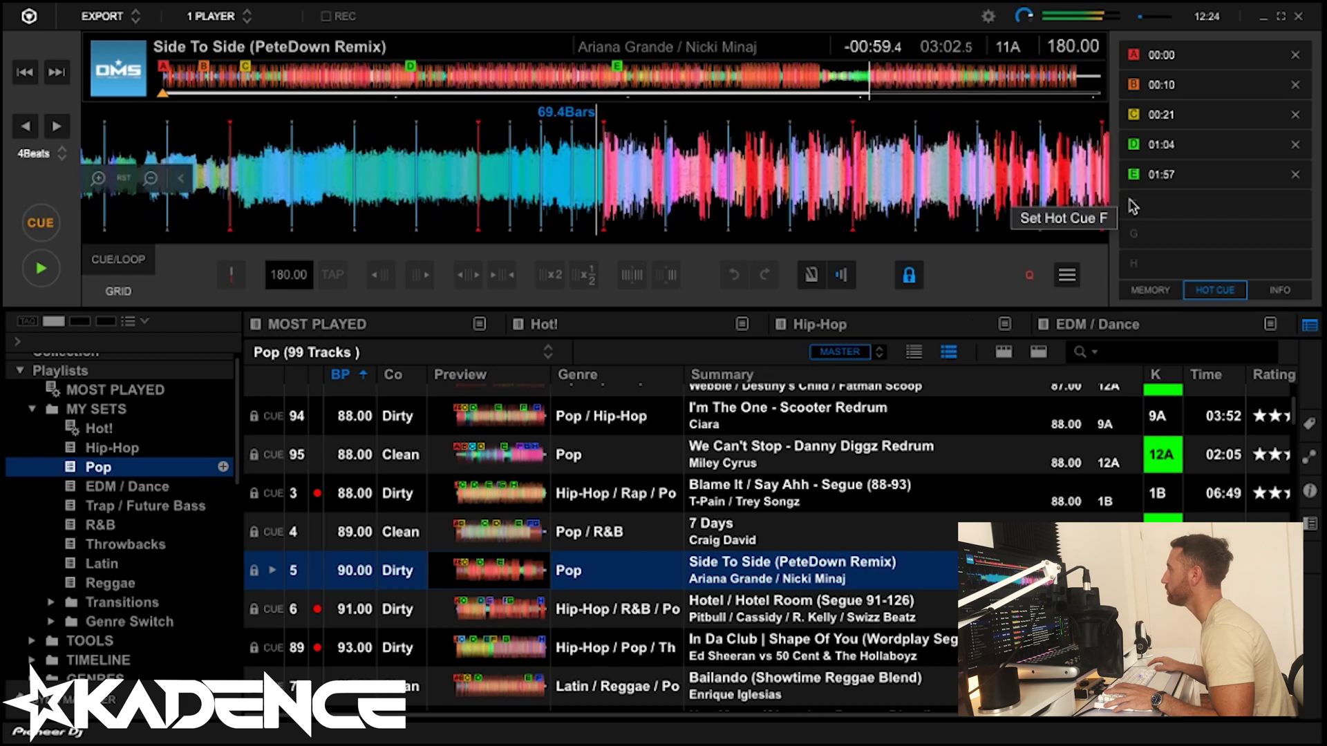
key("space")
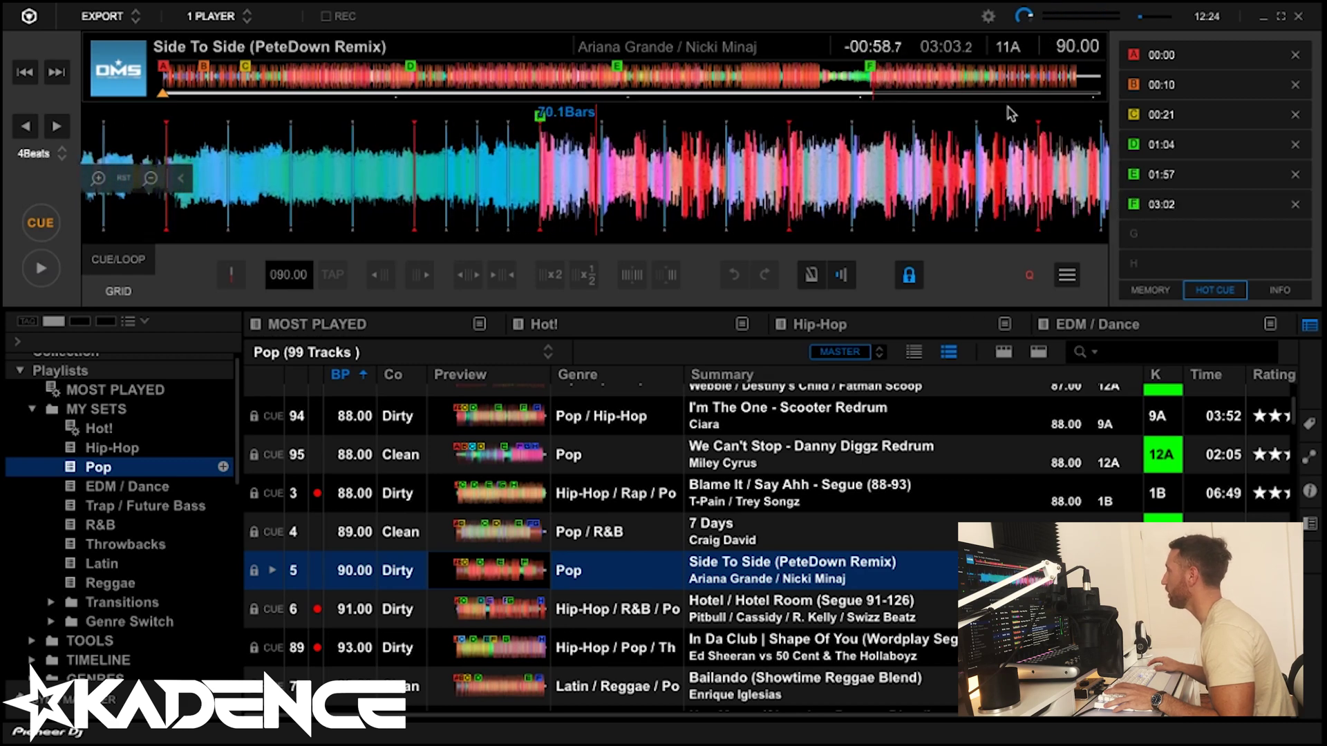
left_click(961, 90)
key("space")
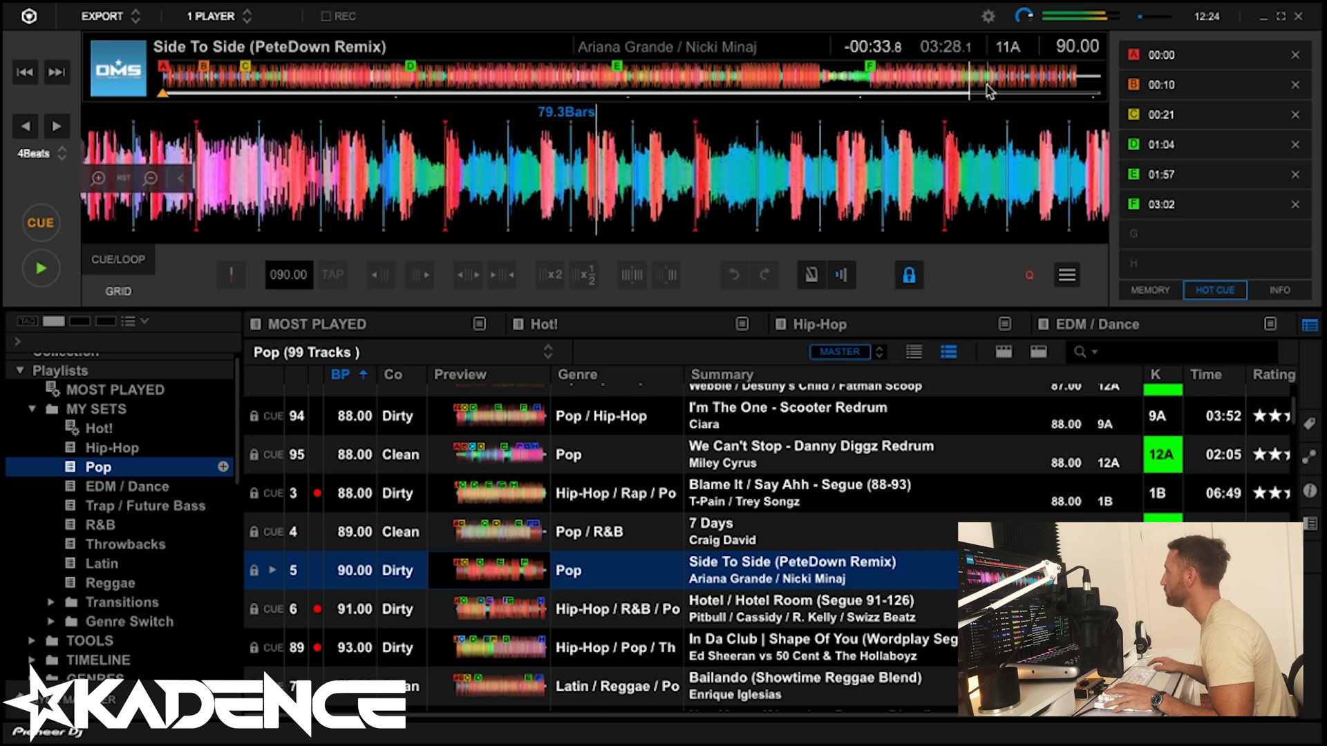
Step: Drop hot cue G at 03:34 and hot cue H at 03:45, colouring each blue
left_click(1130, 238)
left_click(1133, 234)
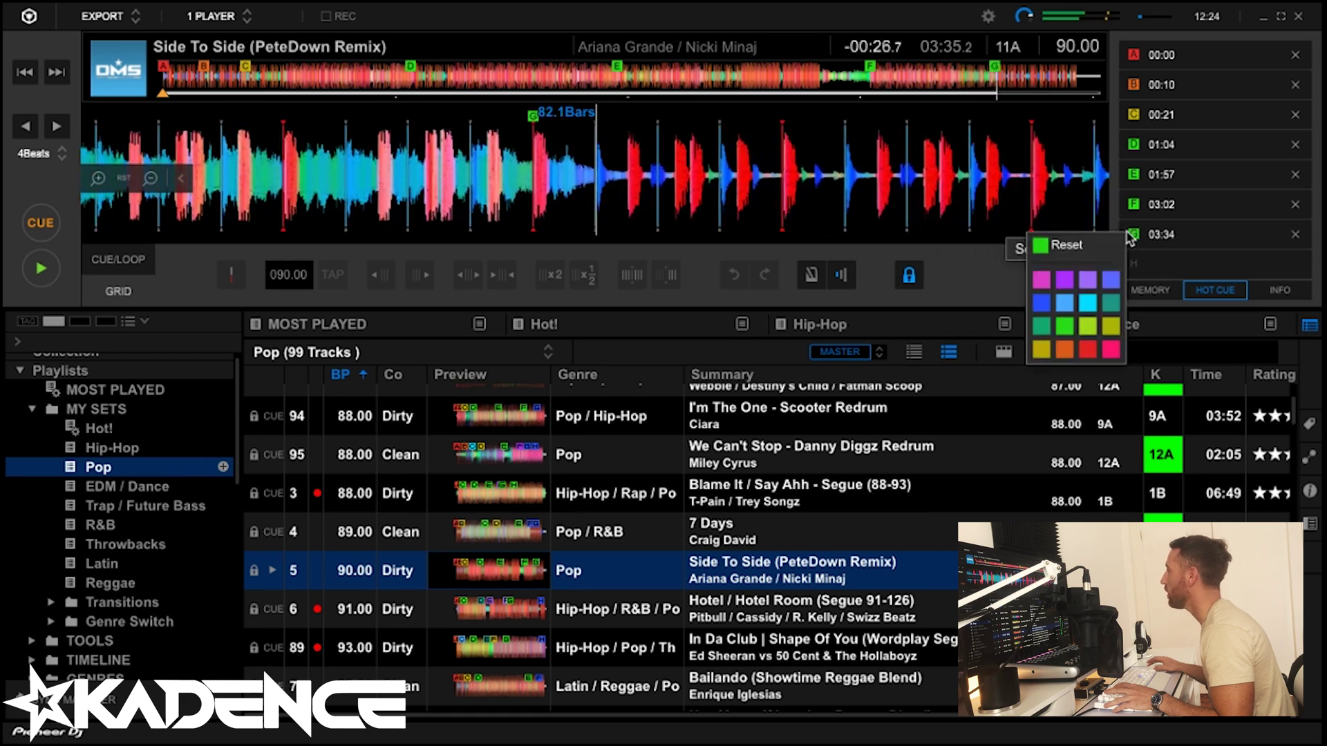
left_click(1067, 299)
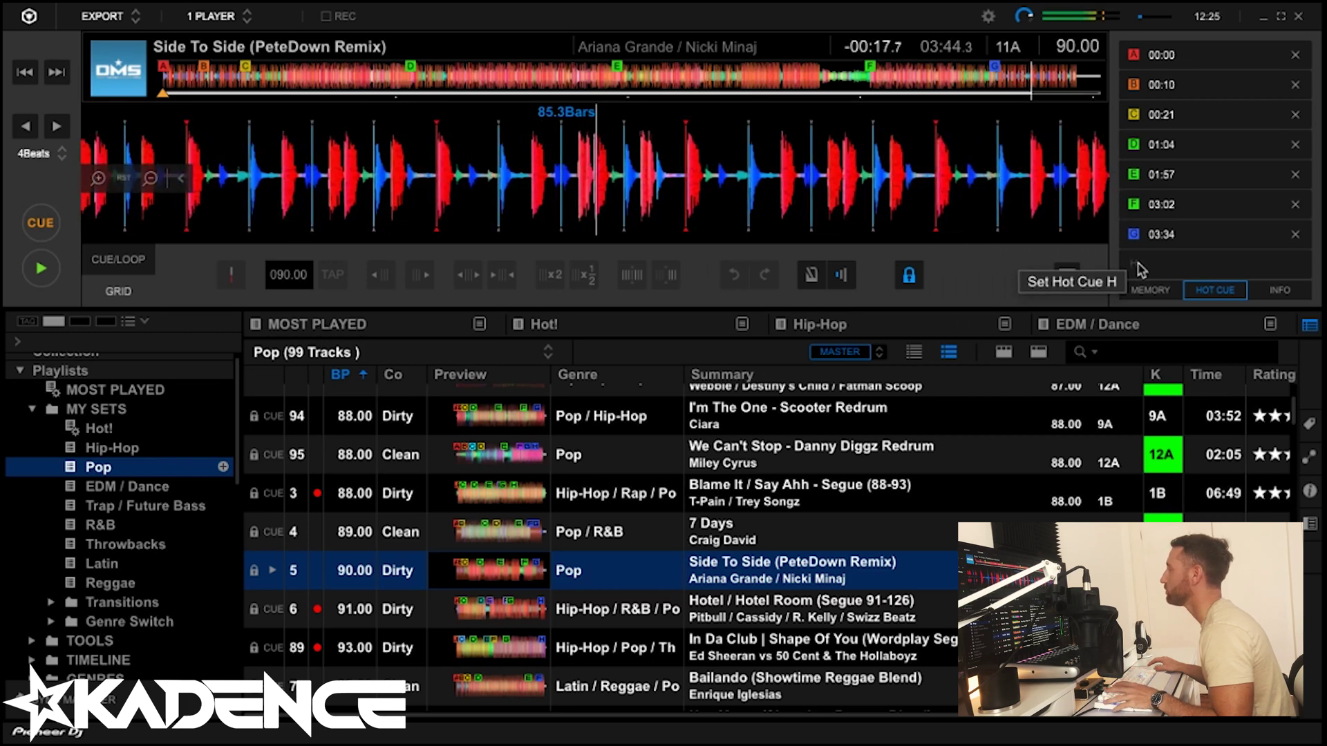
left_click(1137, 267)
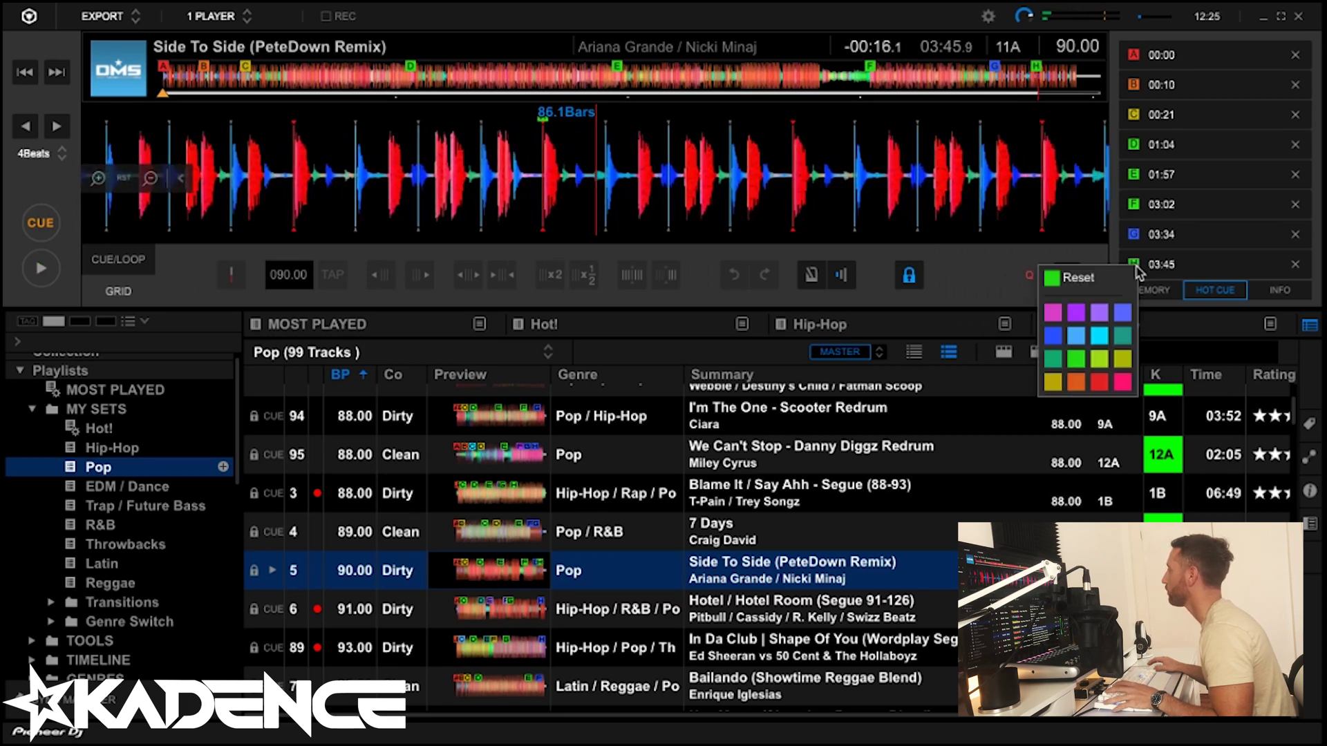
left_click(1058, 338)
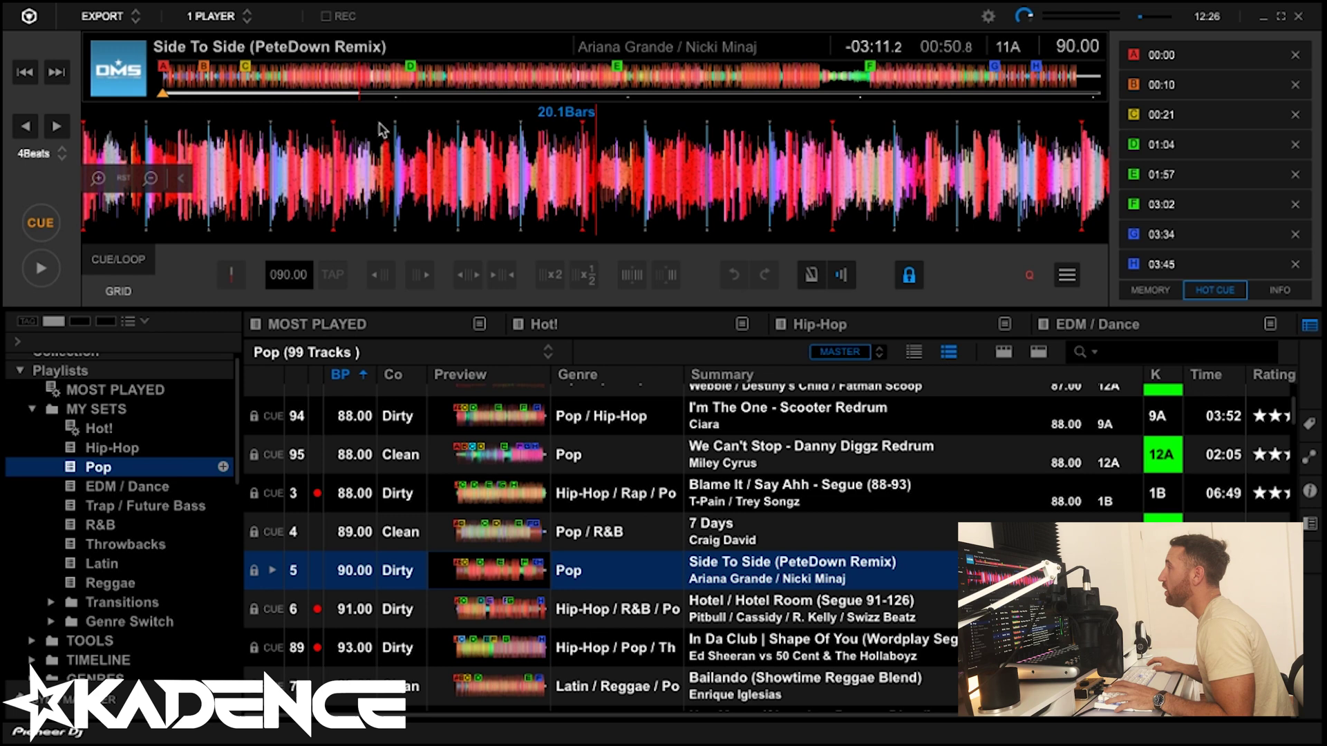
Step: Play from around 00:55, jump to hot cue E at 01:57, then stop playback
left_click(380, 92)
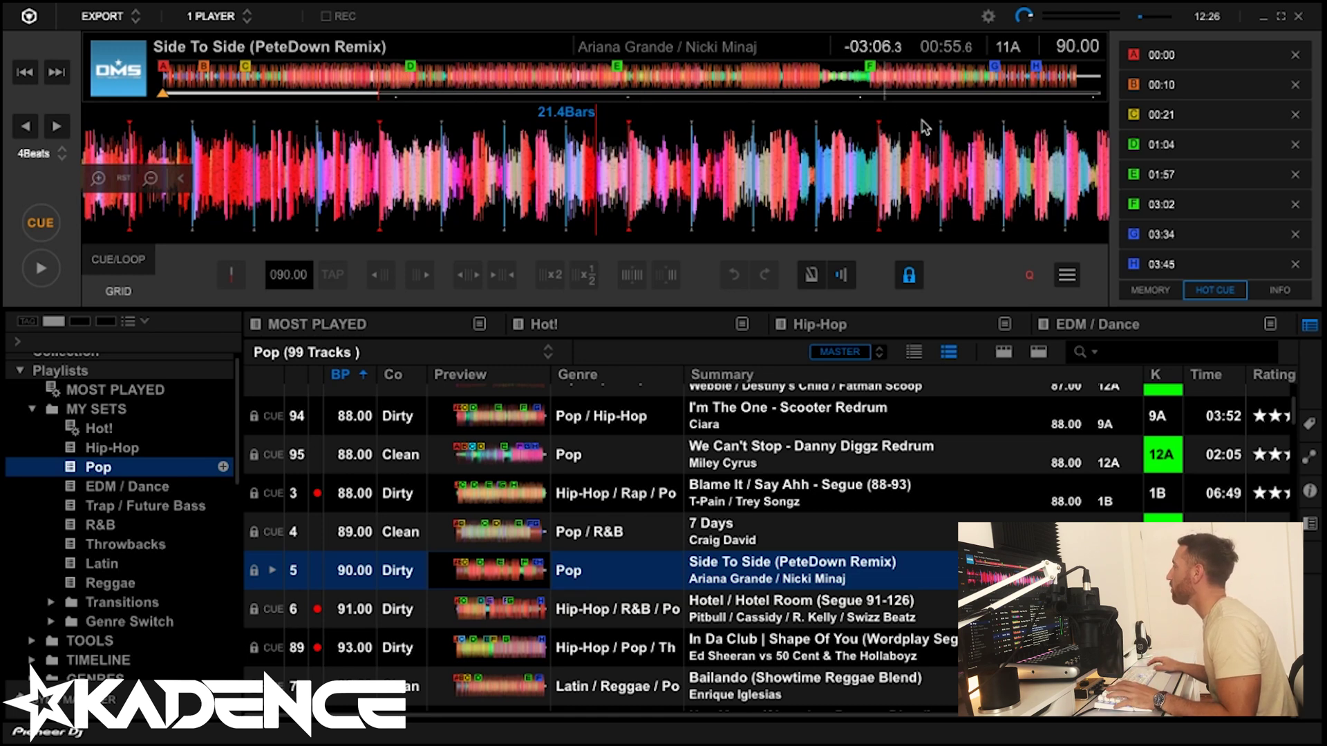
left_click(386, 84)
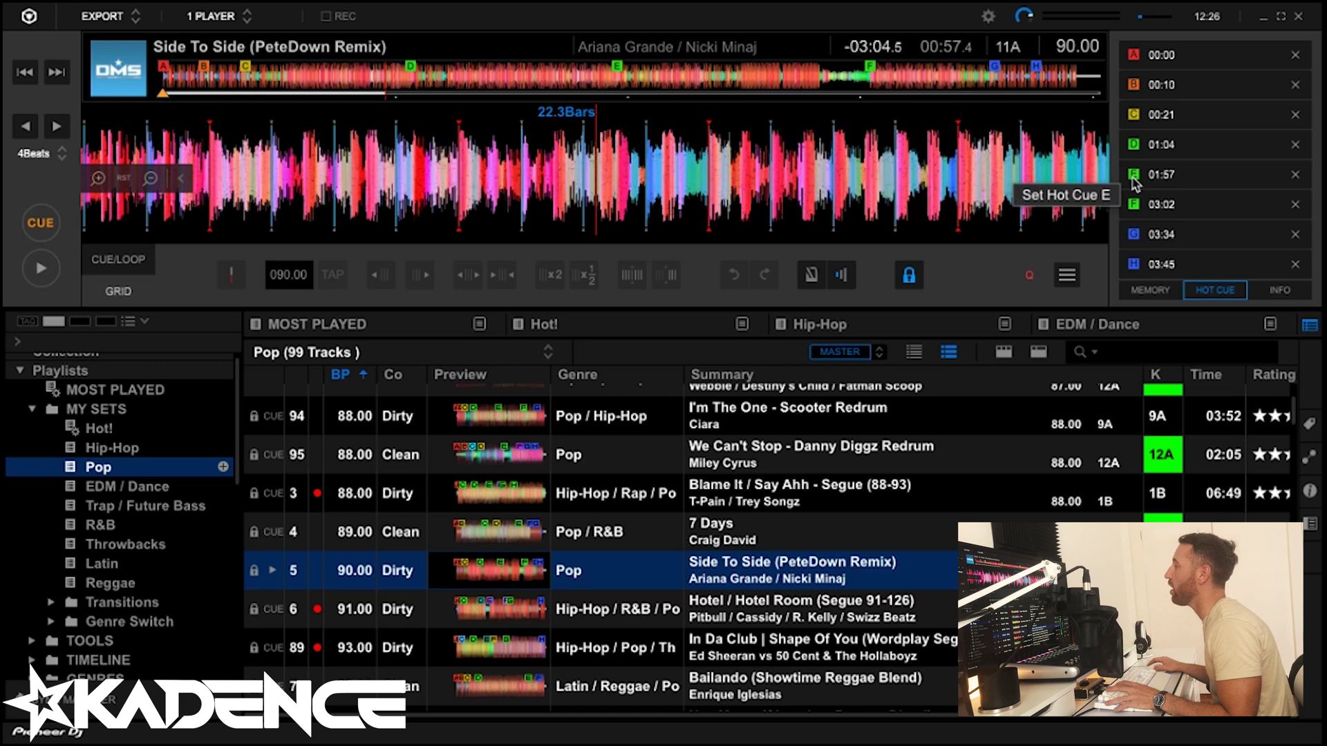
key("space")
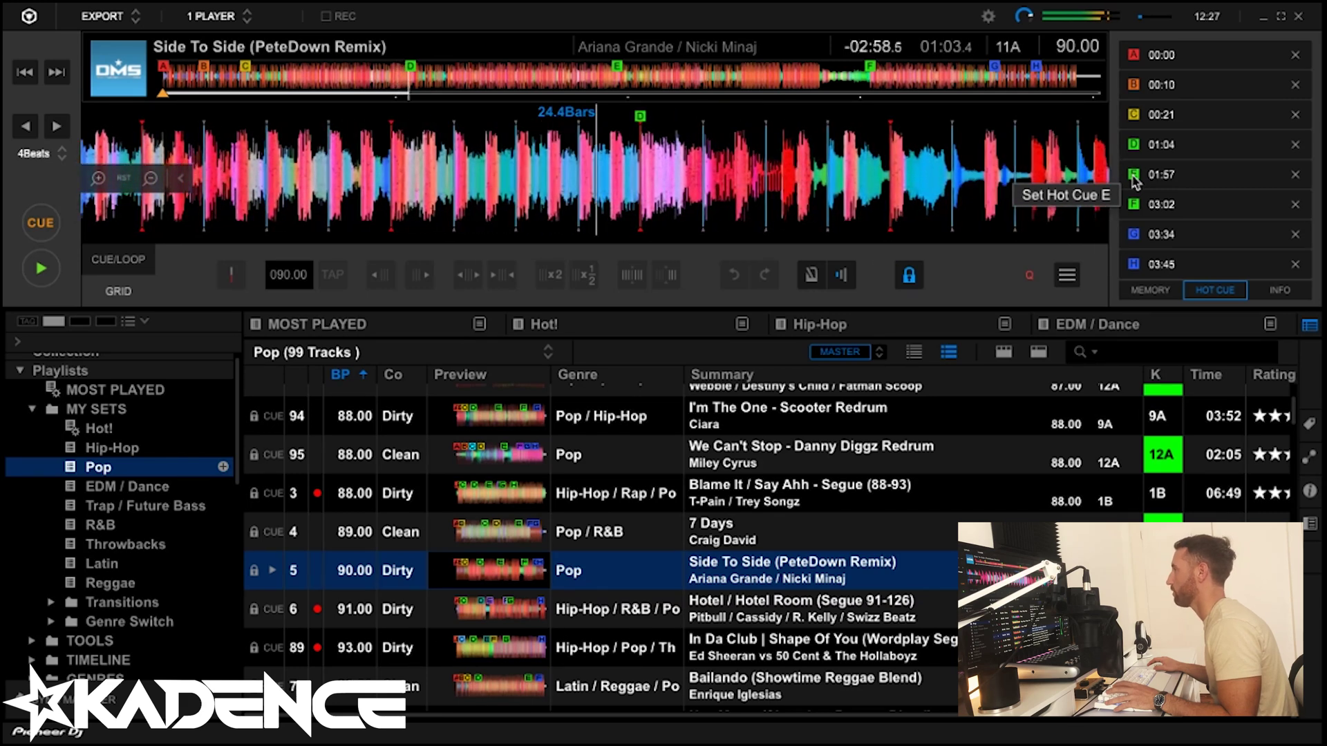
left_click(1133, 178)
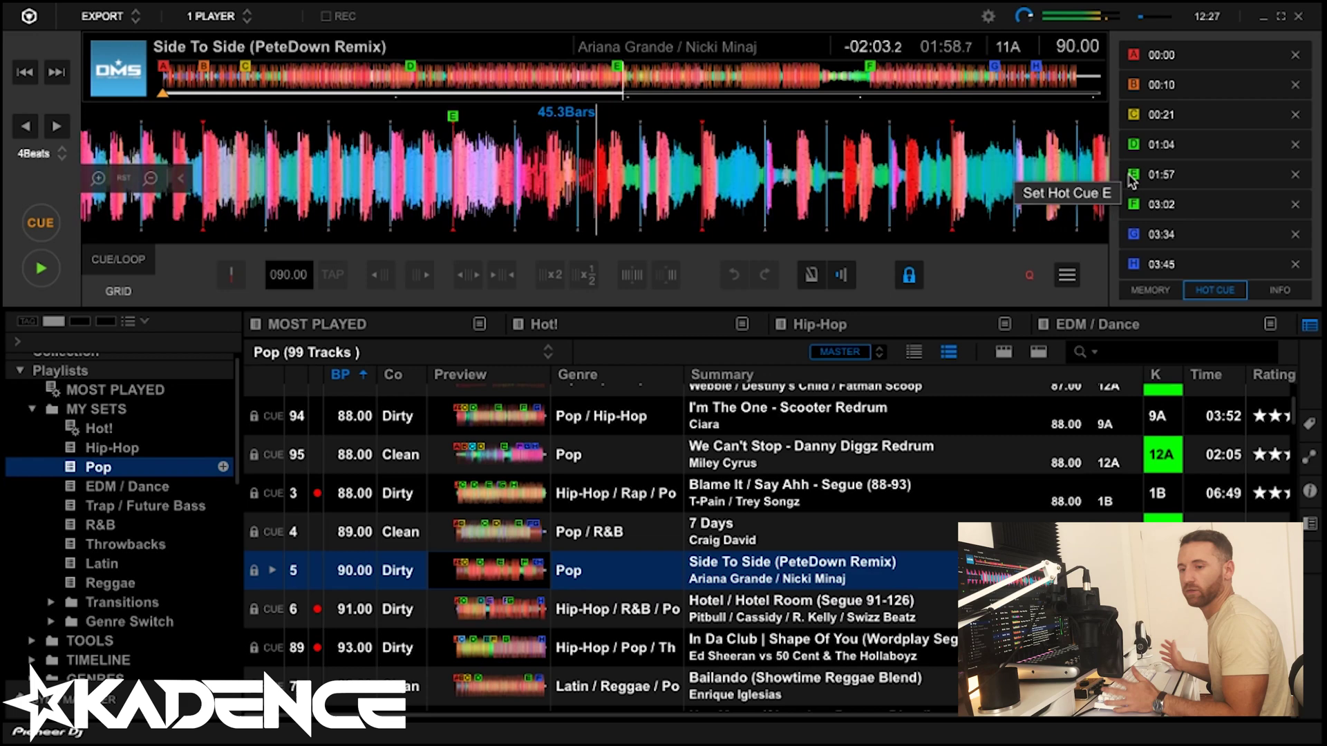
key("space")
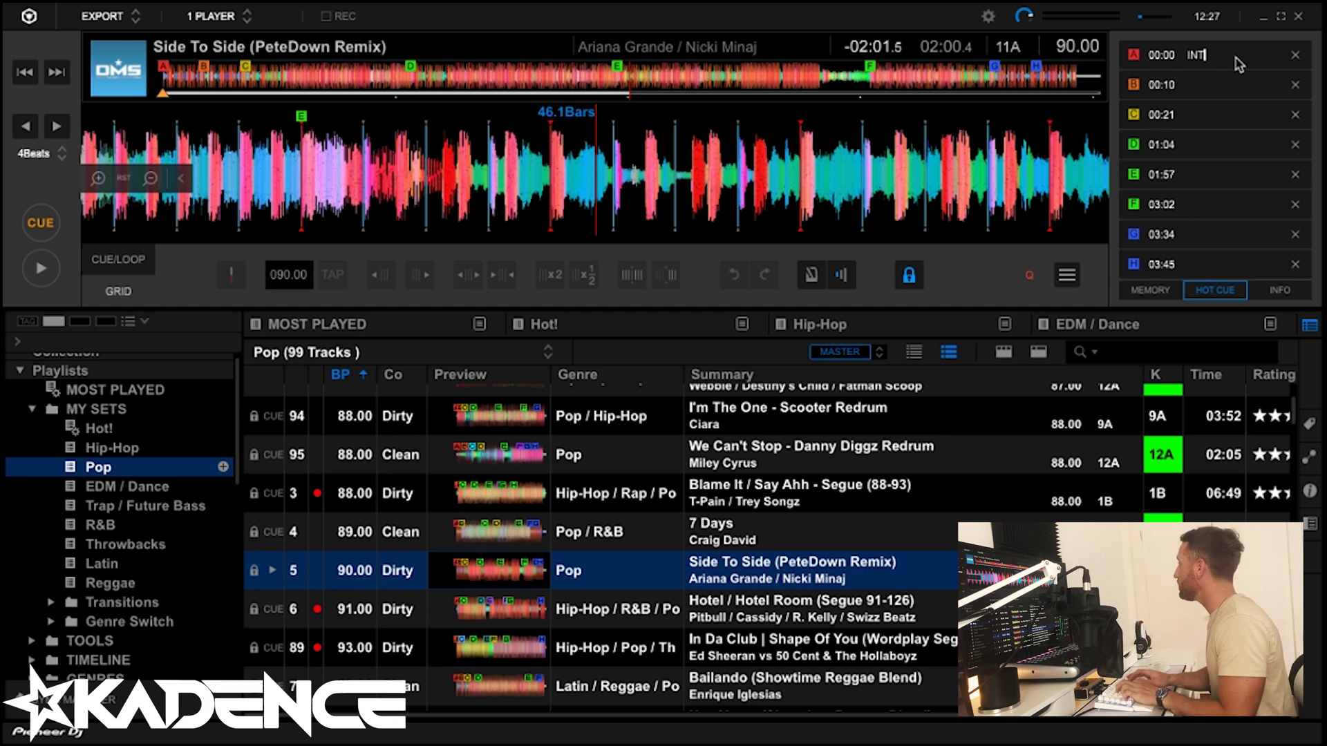
Step: Name hot cues A, B and C INTRO, 4 BARS and VERSE
type("RO")
key("Return")
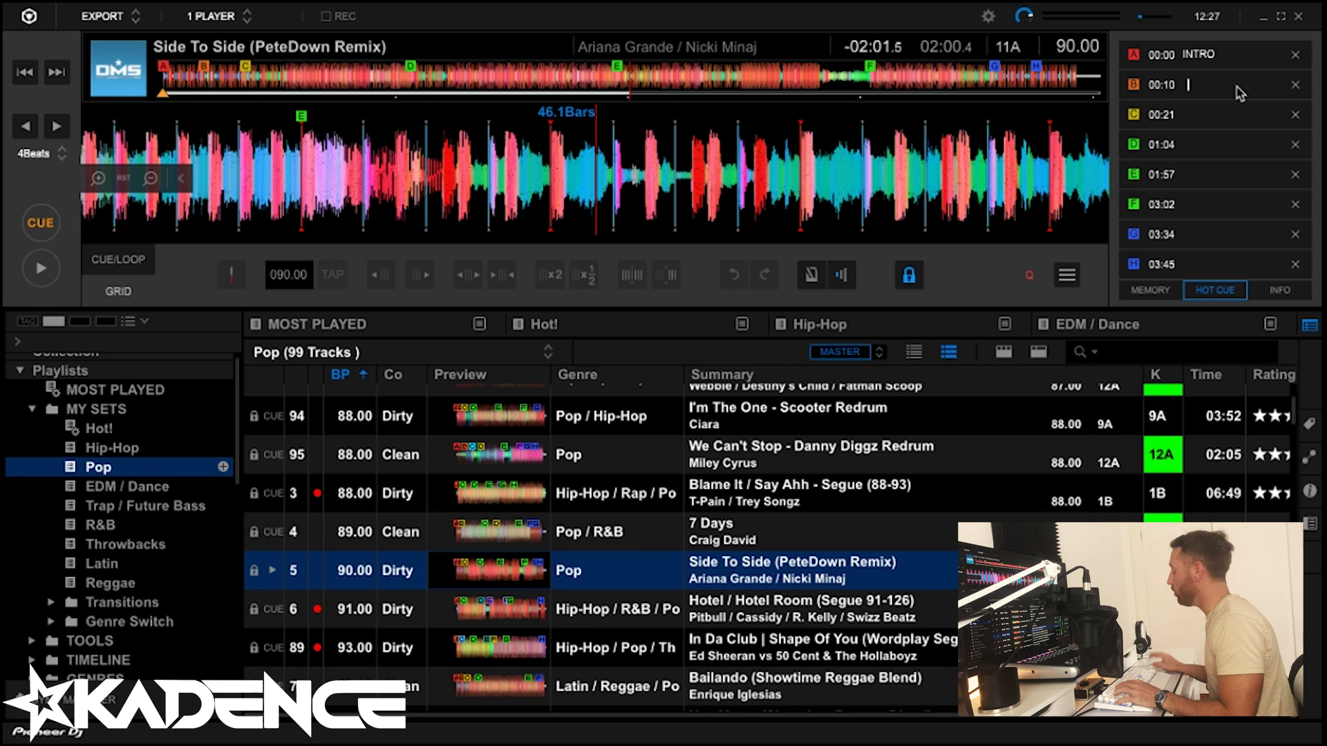
left_click(1235, 86)
type("4 BARS")
key("Return")
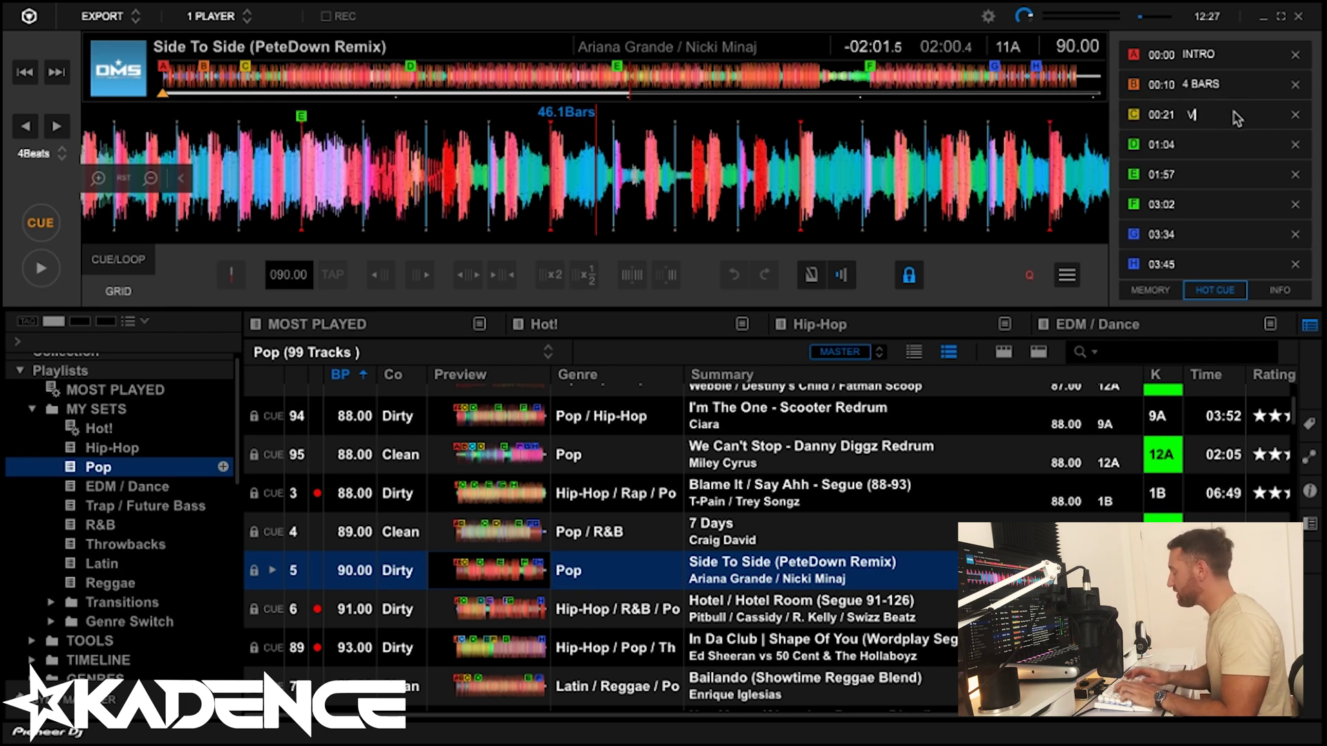
left_click(1237, 117)
type("VERSE")
key("Return")
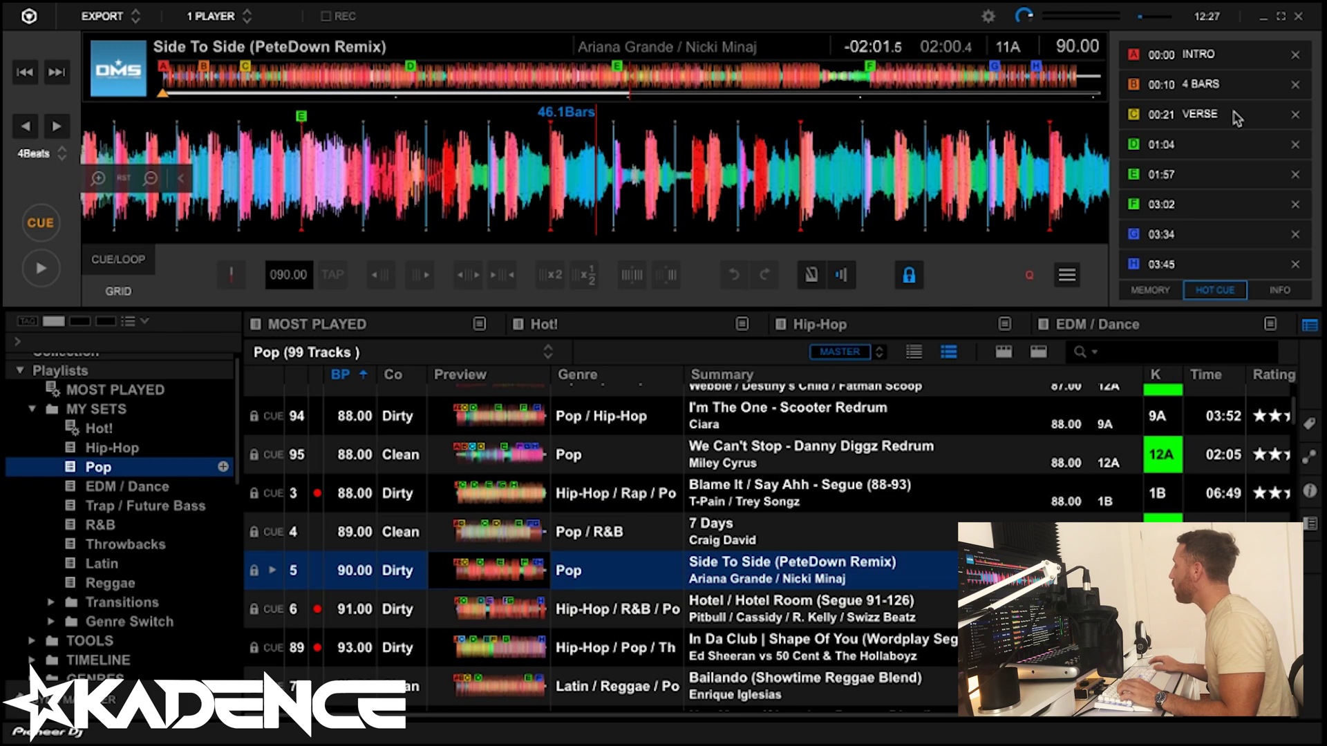
Step: Label hot cues D, E and F as CHORUS
left_click(1231, 151)
type("CHR")
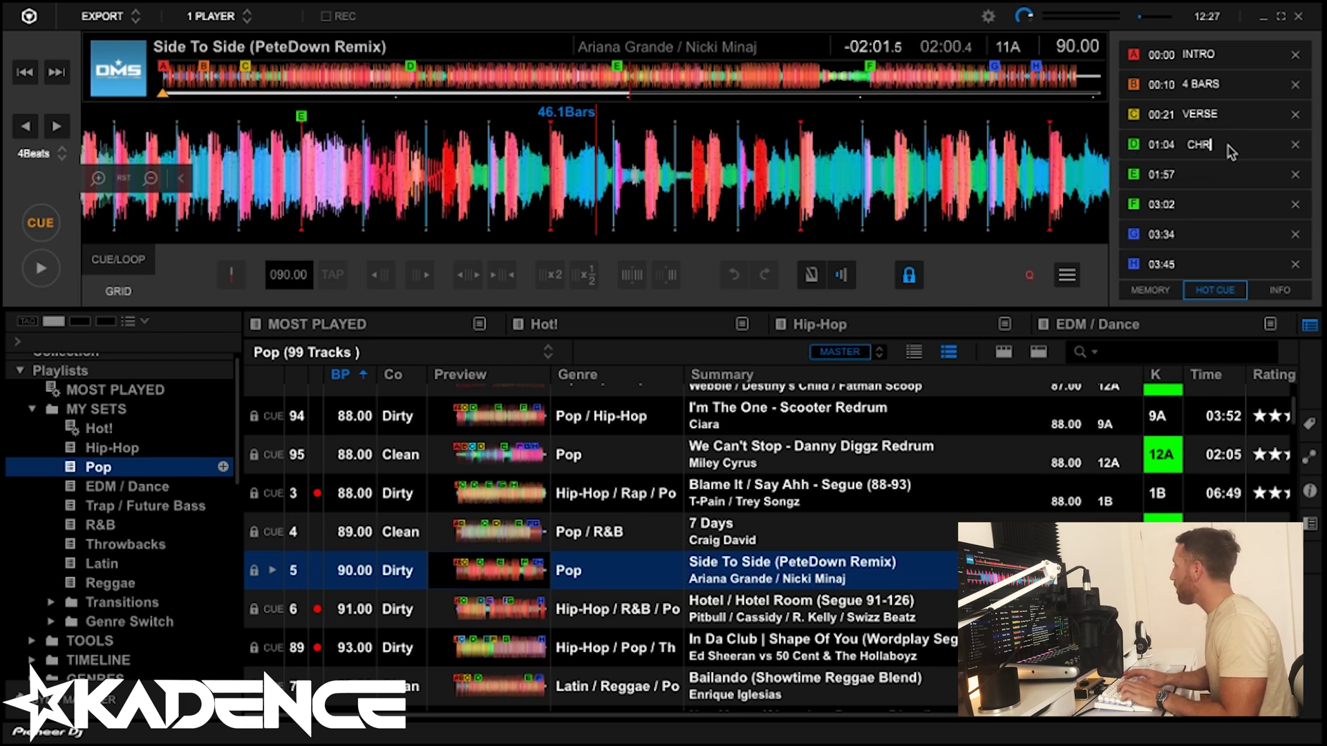
type("OUS")
key("Return")
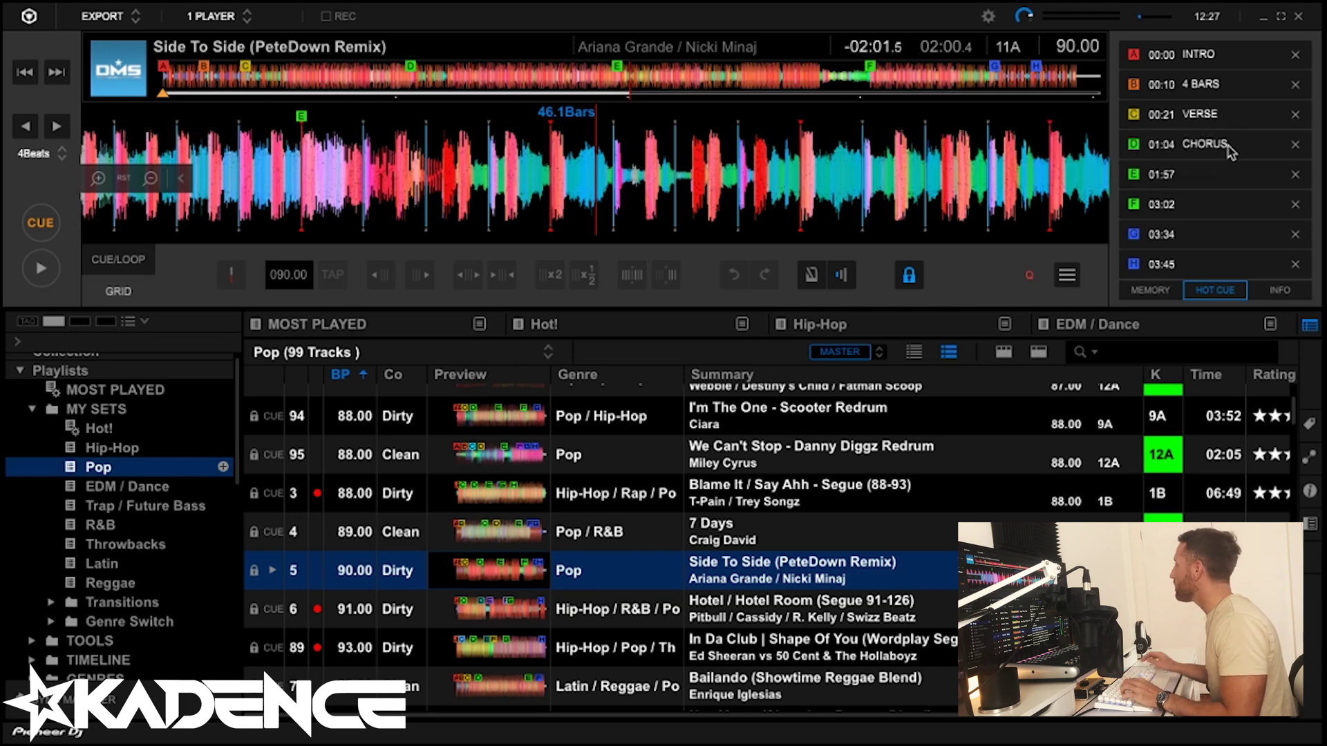
left_click(1229, 182)
type("CHORUS")
key("Return")
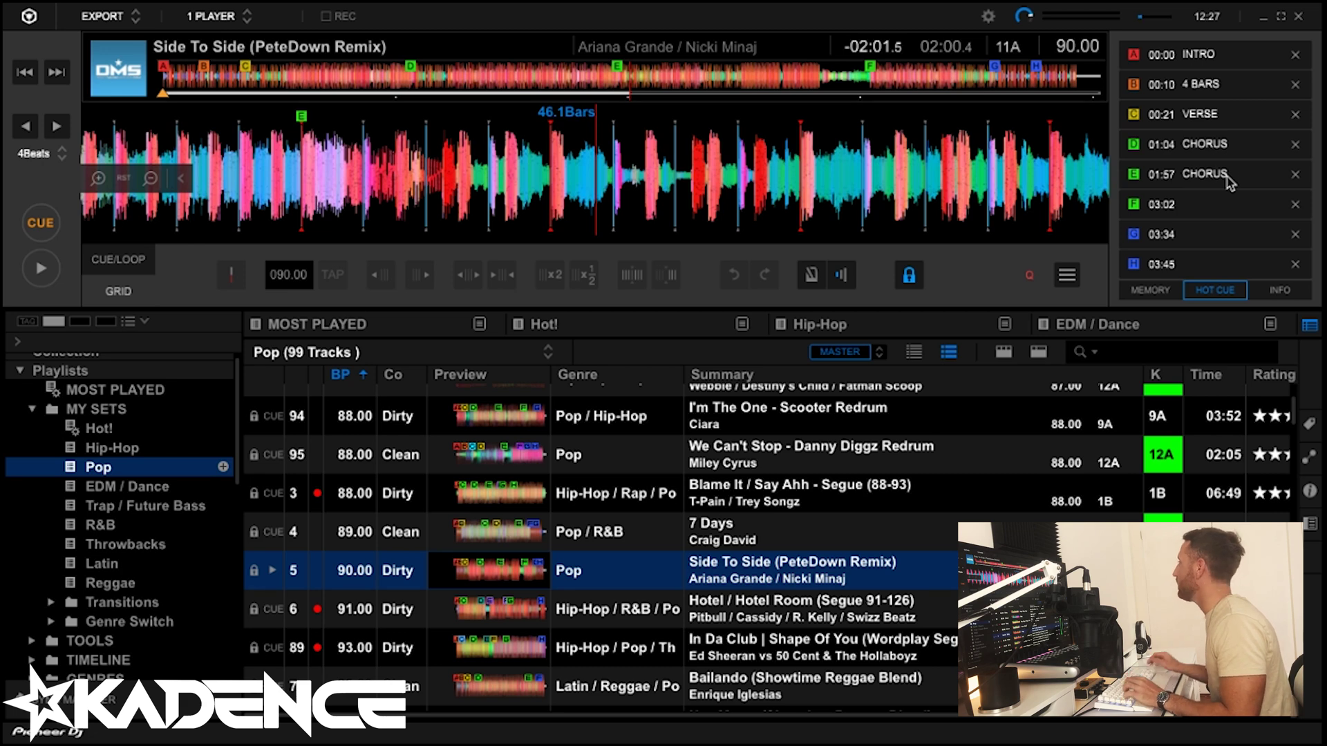
left_click(1214, 207)
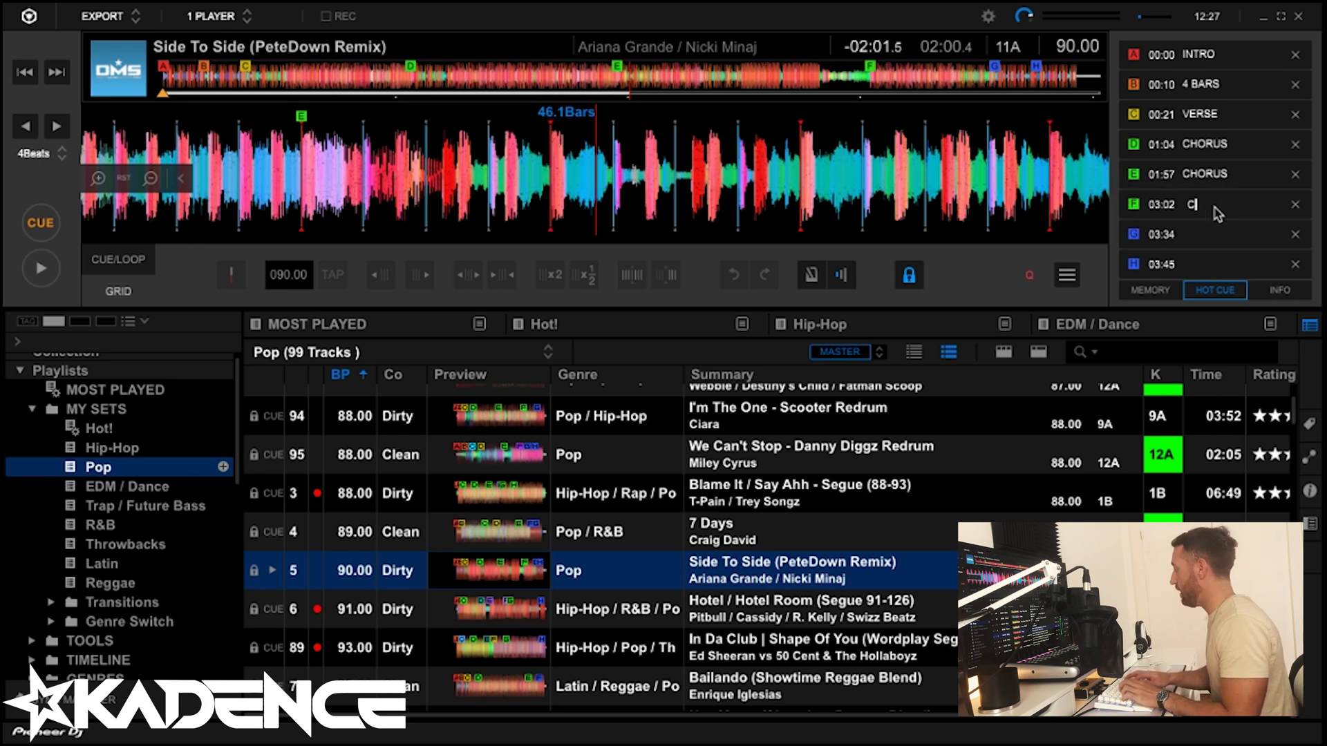
type("CHORUS")
key("Return")
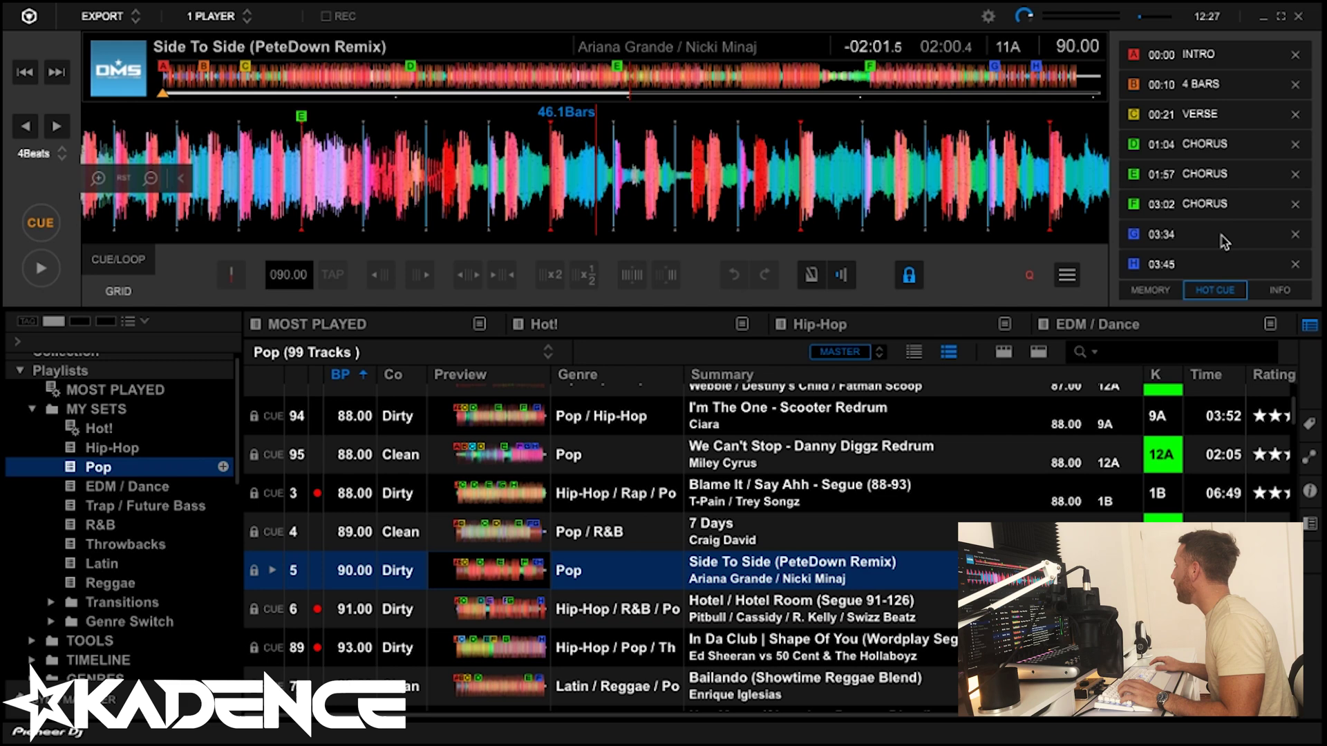
Step: Label hot cue G as OUTRO and start editing hot cue H's name
left_click(1224, 234)
type("OUTRO")
key("Return")
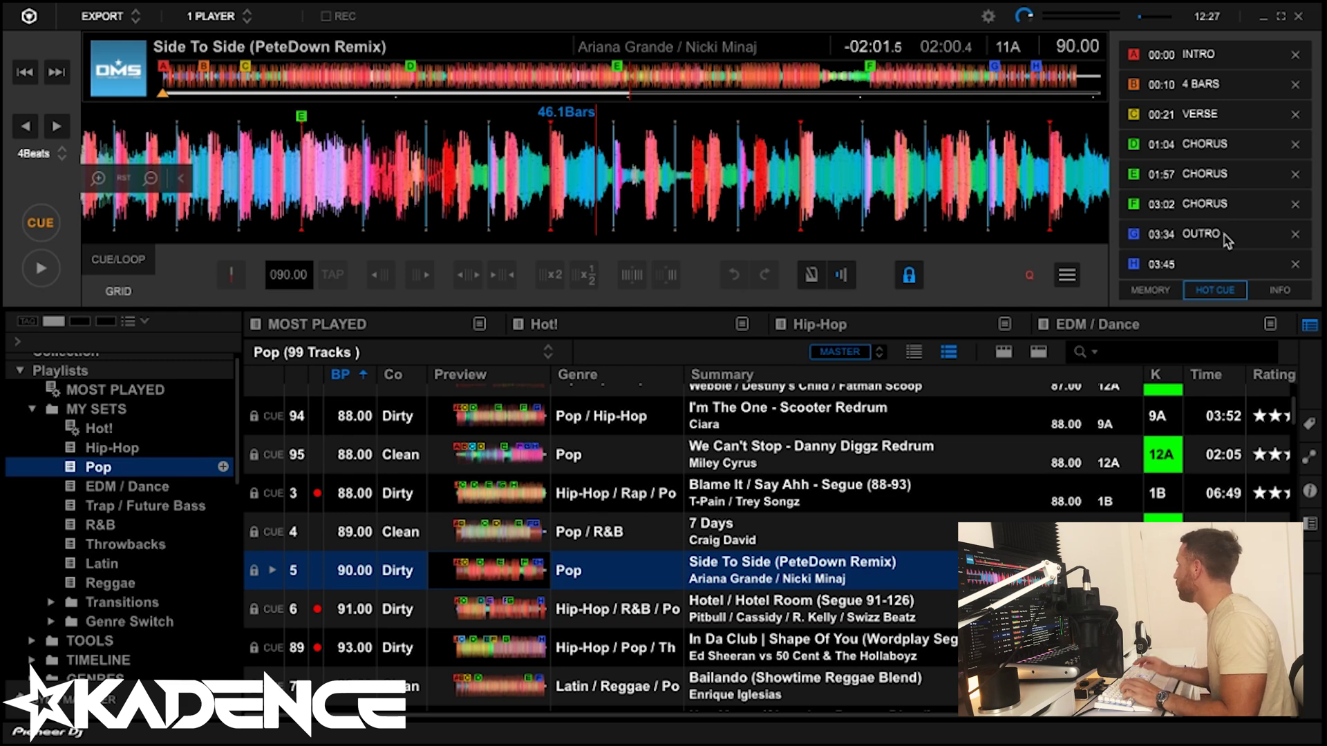
left_click(1227, 262)
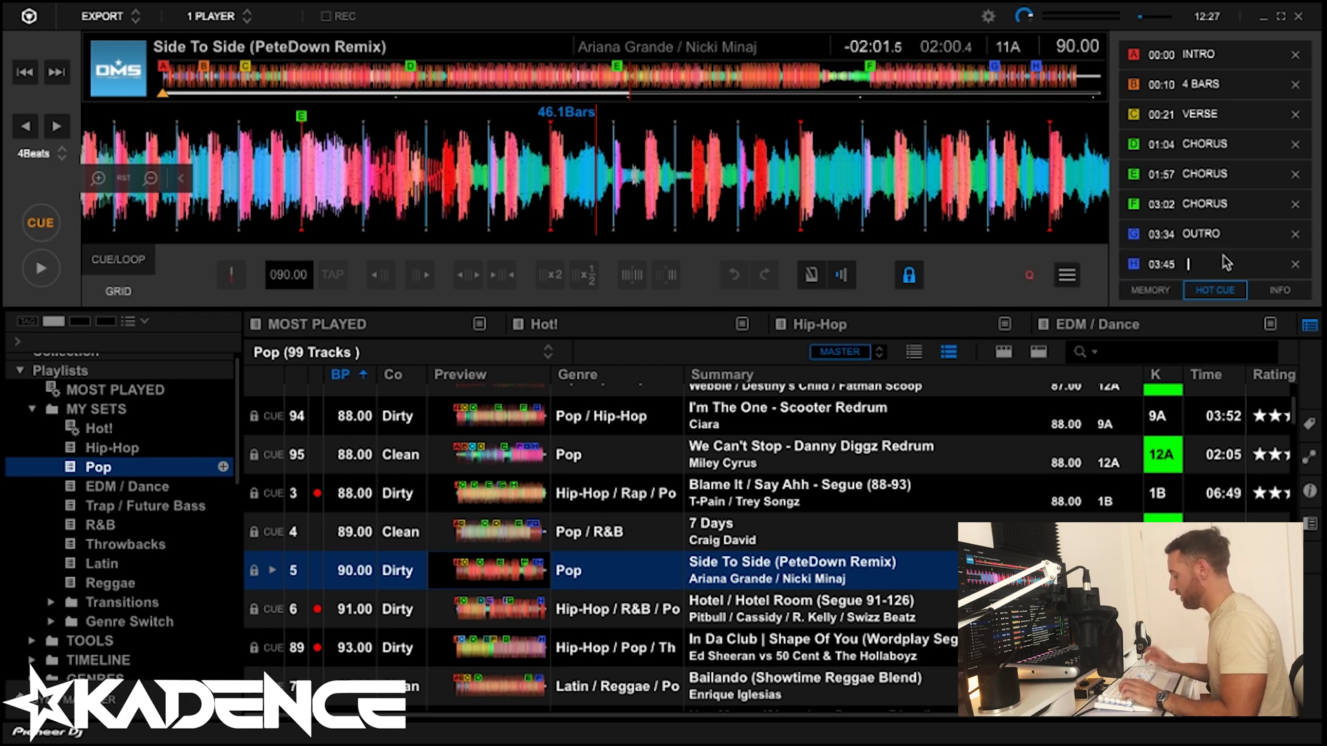